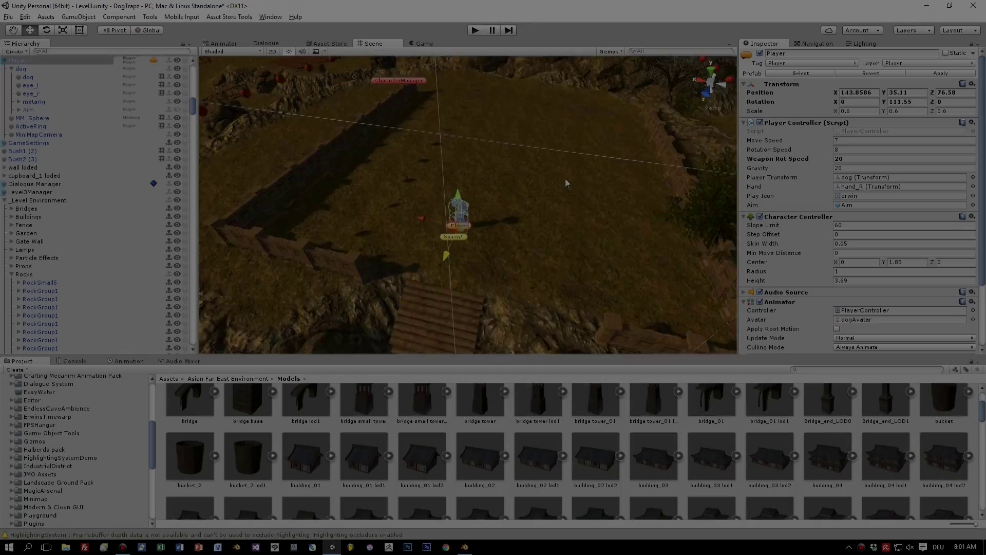
Step: Place the building_01 model on the grass near the player in the scene
left_click_drag(565, 178, 535, 191, "alt")
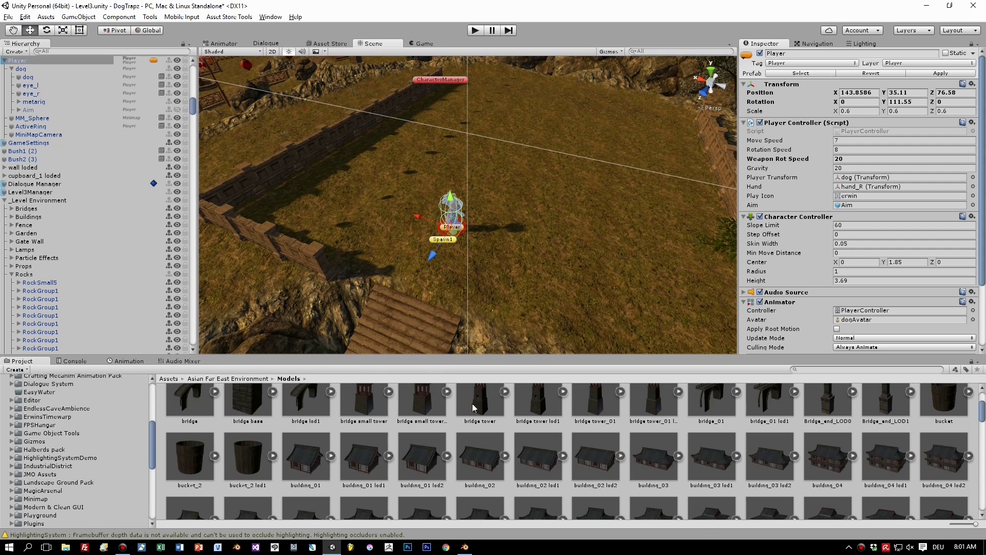
scroll(520, 247, "down", 2)
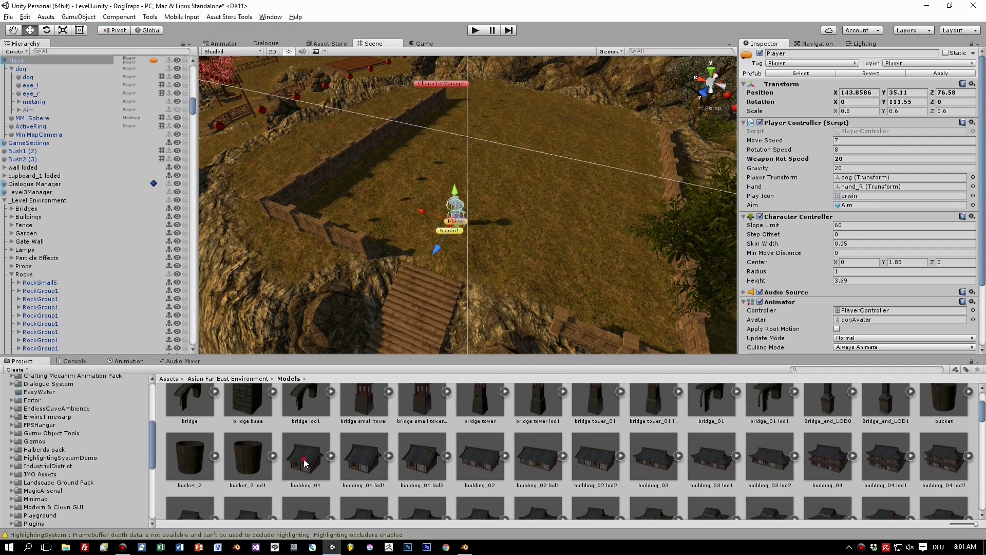
left_click_drag(306, 459, 845, 203)
left_click_drag(349, 228, 384, 190, "alt")
scroll(421, 231, "up", 4)
right_click_drag(498, 203, 353, 224)
scroll(328, 138, "down", 3)
left_click_drag(348, 164, 344, 169)
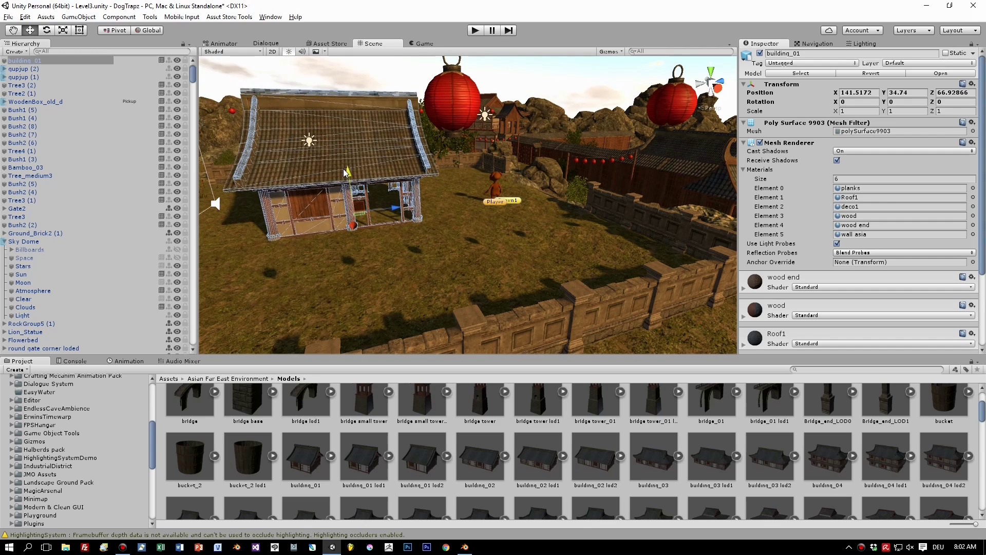
scroll(352, 185, "up", 3)
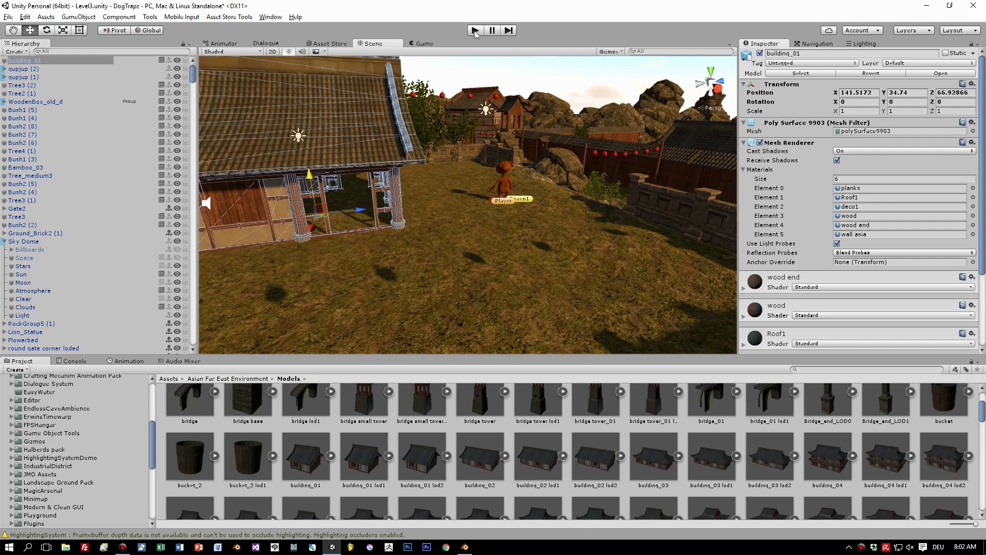
Step: Play-test the level by walking the dog around and into the placed building, and stop the game
left_click(475, 31)
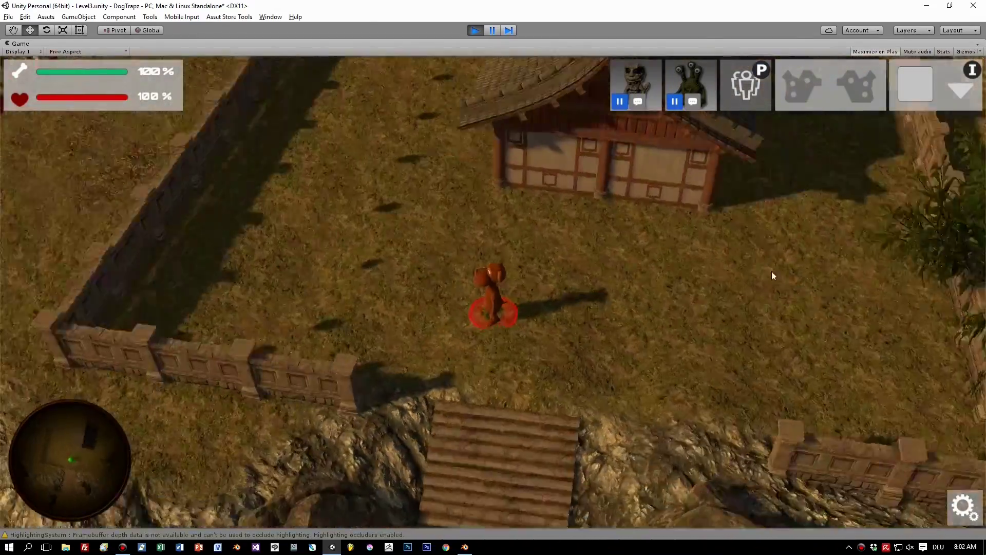
right_click_drag(771, 271, 886, 230)
key("a")
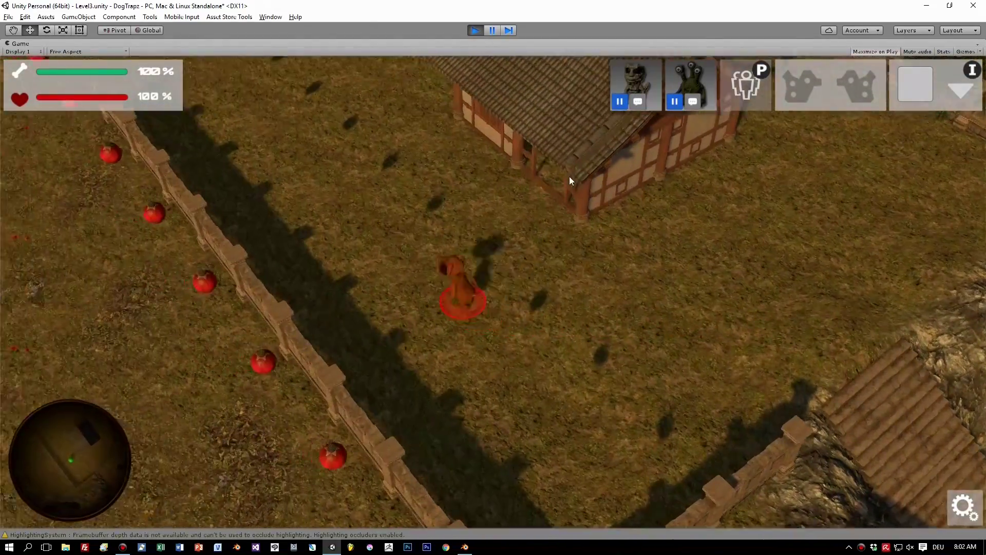
right_click_drag(570, 177, 668, 191)
key("w")
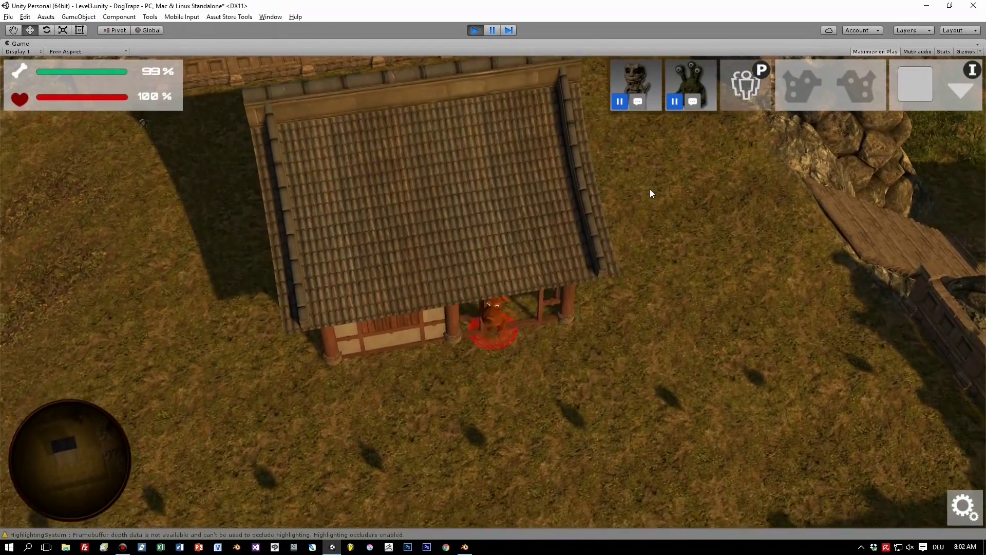
key("w")
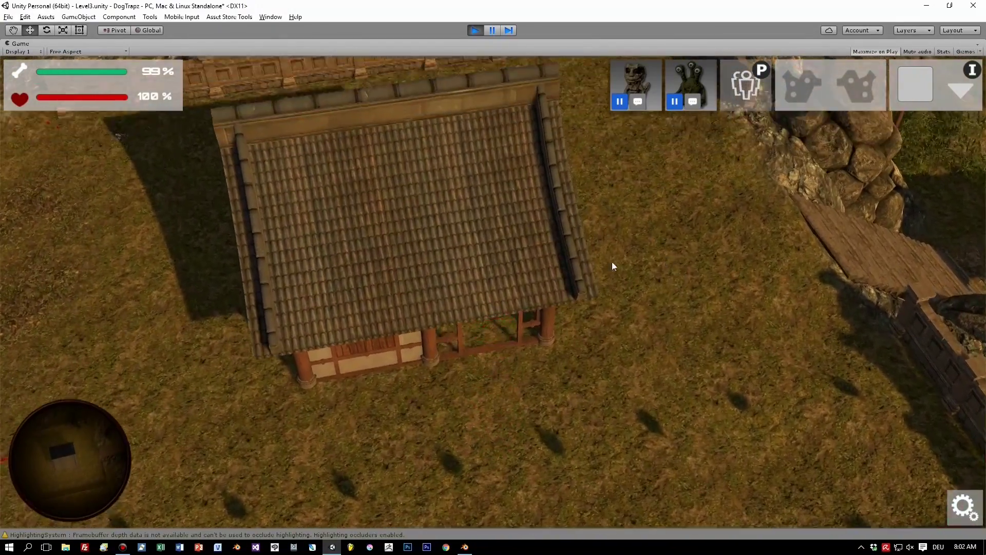
right_click_drag(611, 261, 229, 296)
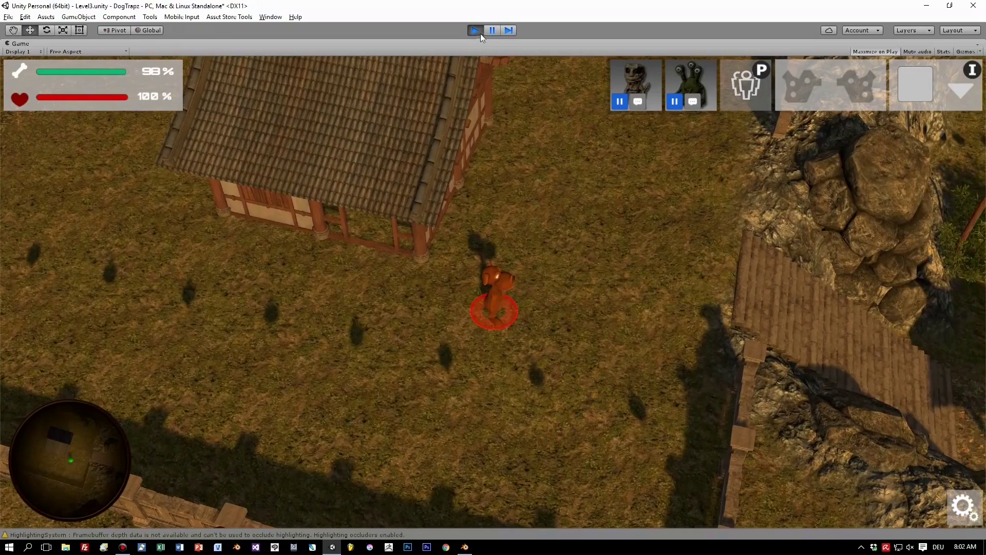
left_click(480, 31)
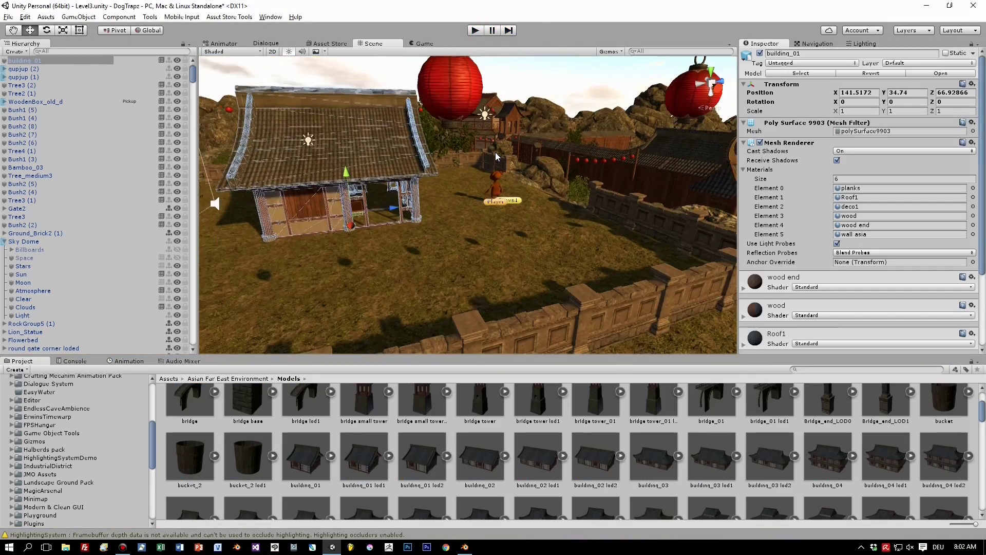
Step: Raise the placed building to Y position 34.88 and review the materials of the building_01 model asset
left_click_drag(495, 152, 299, 198, "alt")
left_click_drag(417, 134, 414, 135)
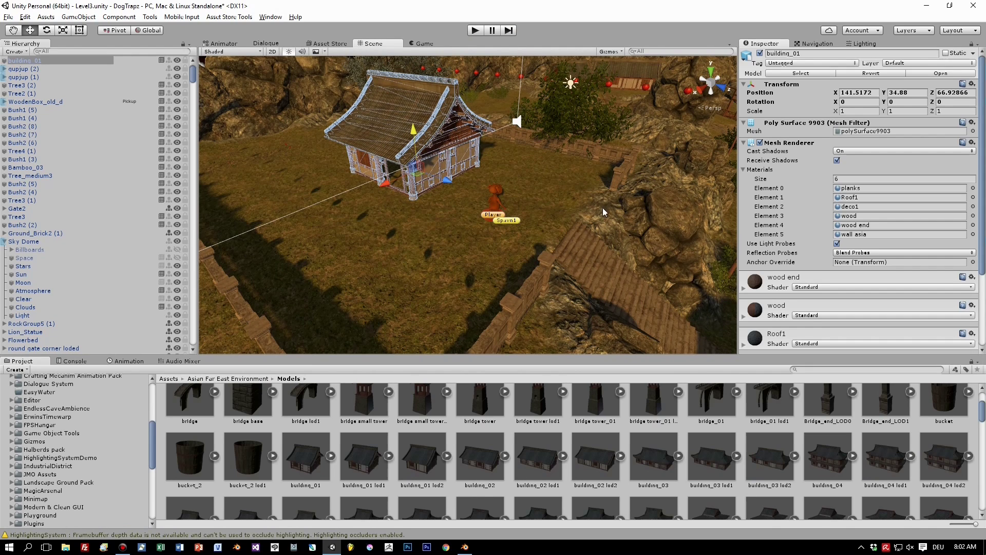
left_click(304, 461)
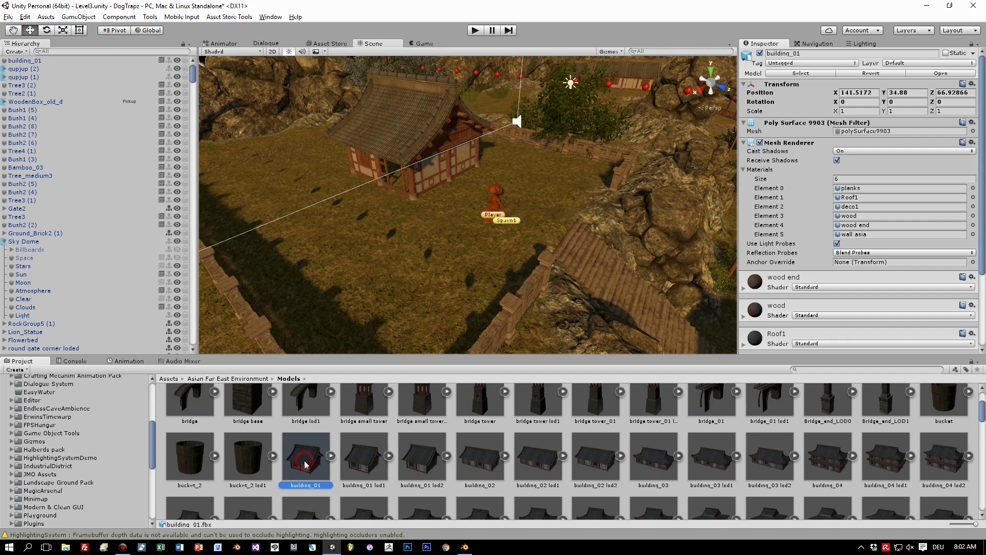
scroll(808, 120, "down", 10)
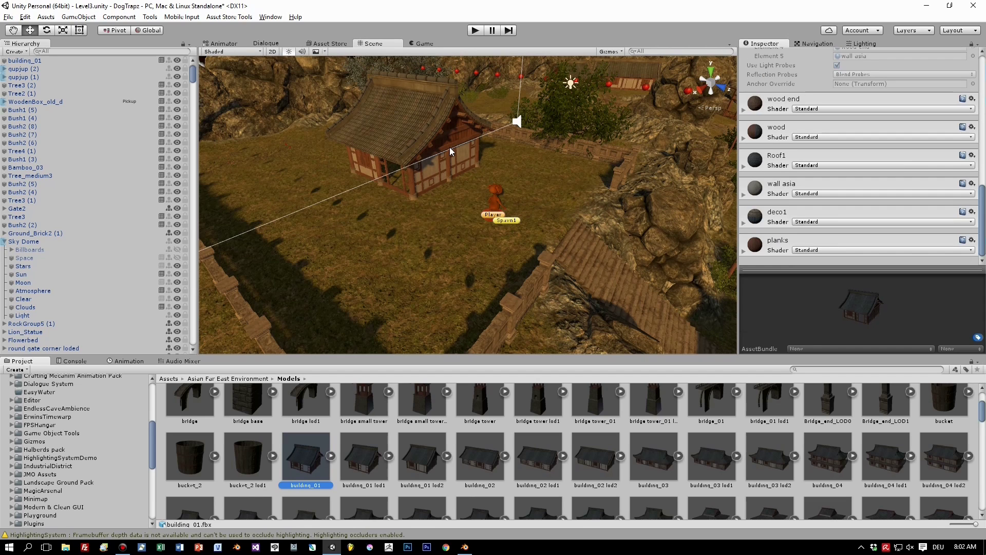
Step: Delete the placed building_01 object from the scene
left_click(418, 133)
key("f")
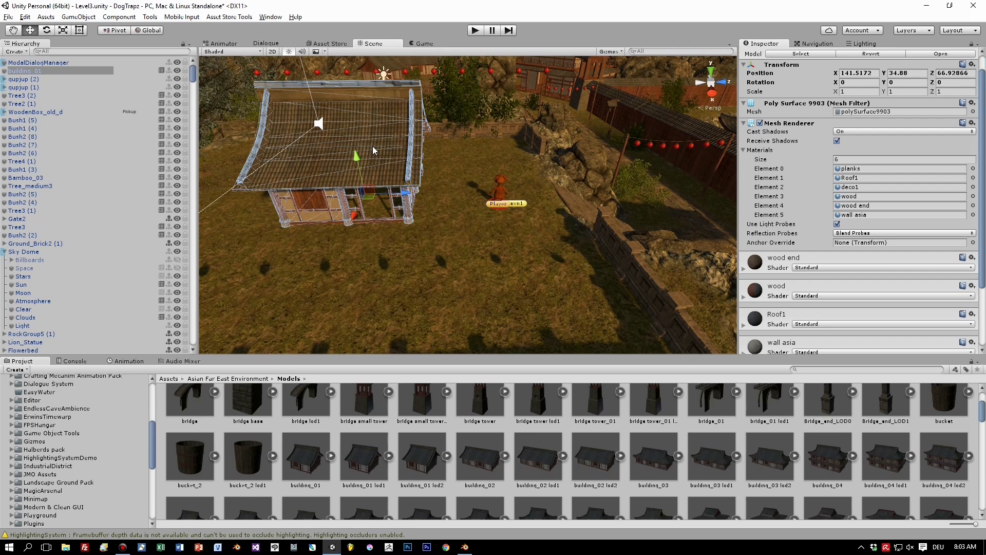
key("Delete")
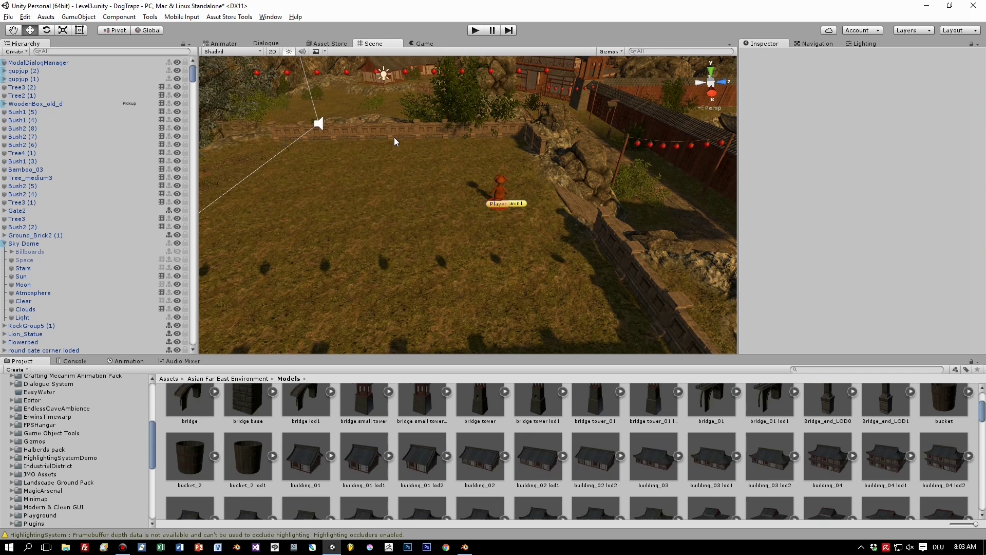
Step: Switch to Blender, maximize its window and import building_01.fbx from the Asian Far East Environment Models folder
left_click(464, 546)
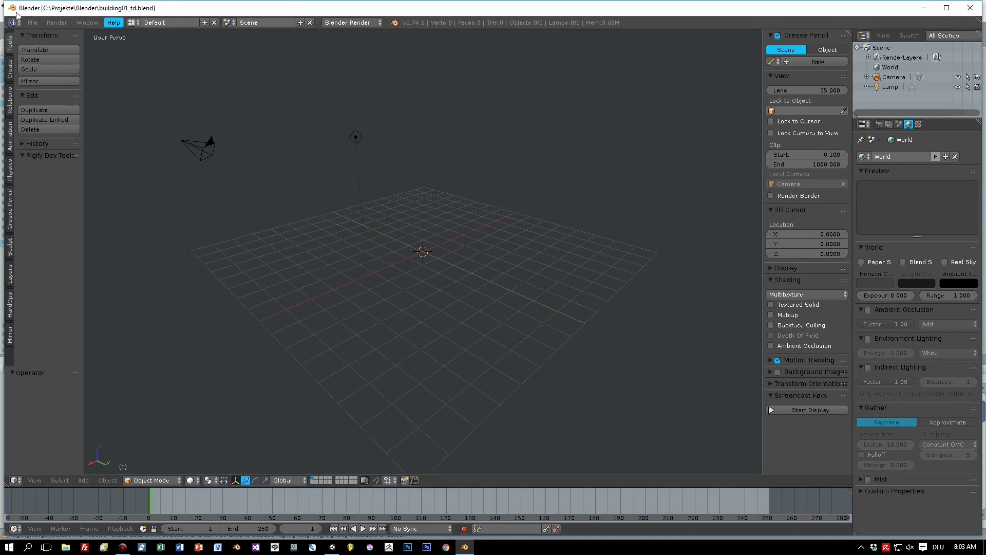
left_click(946, 7)
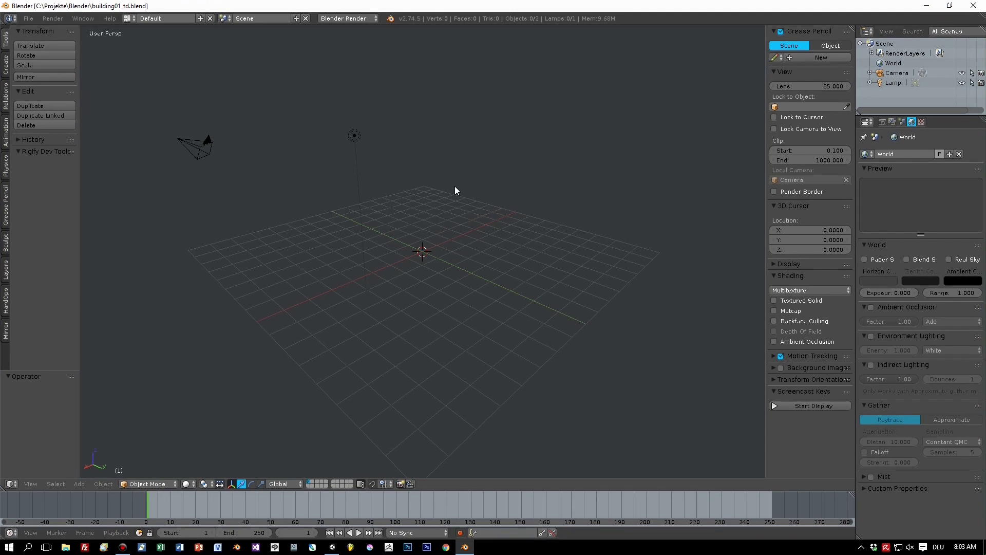
left_click(29, 19)
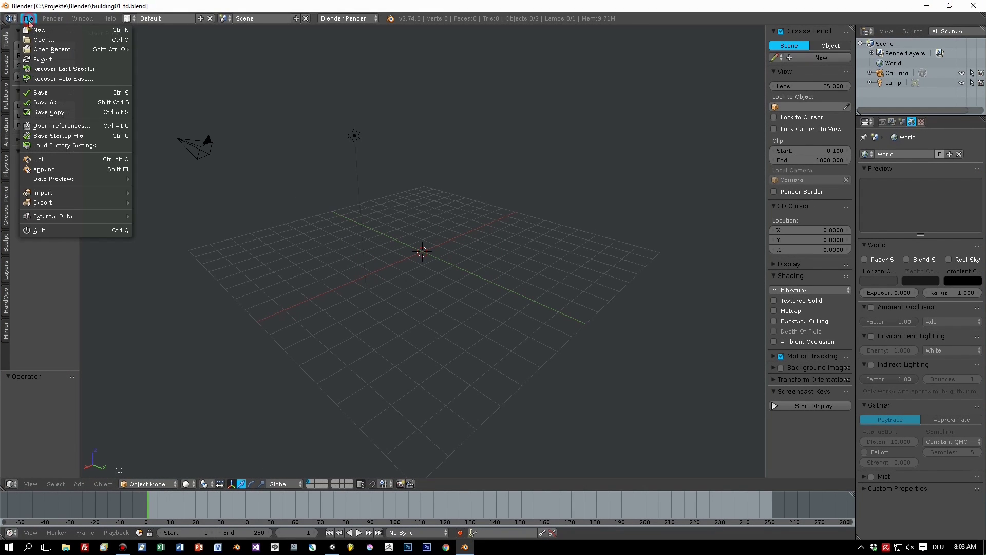
left_click(28, 20)
left_click(26, 14)
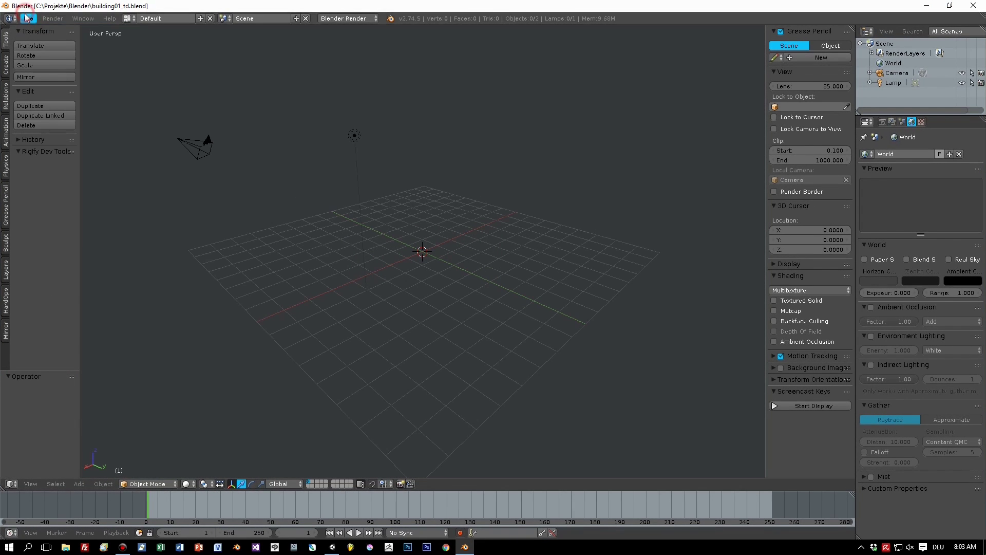
left_click(27, 19)
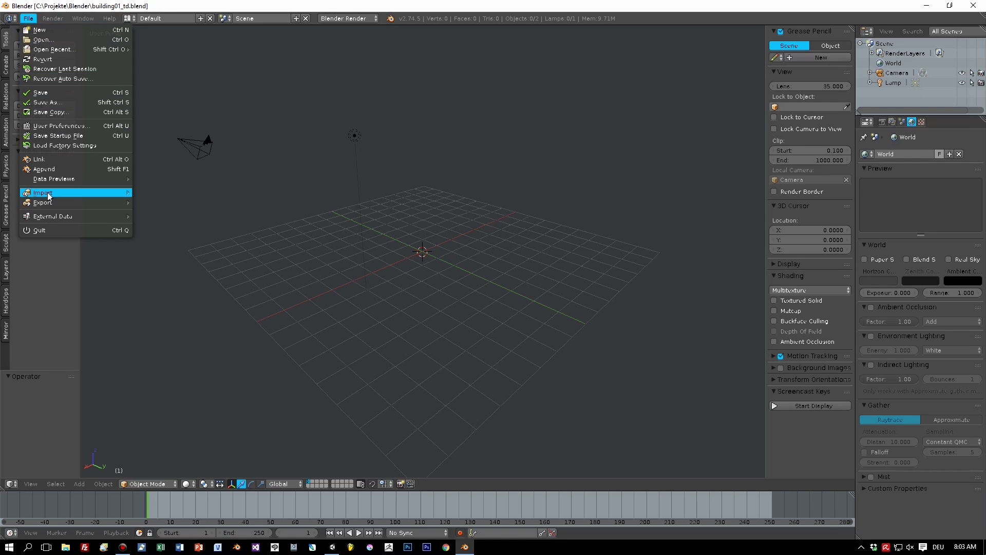
mouse_move(49, 195)
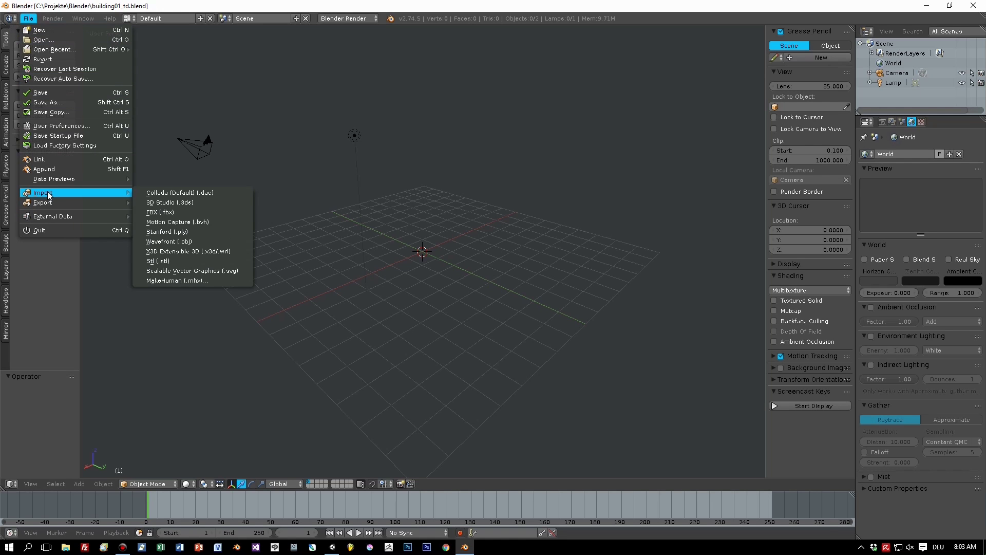
left_click(163, 212)
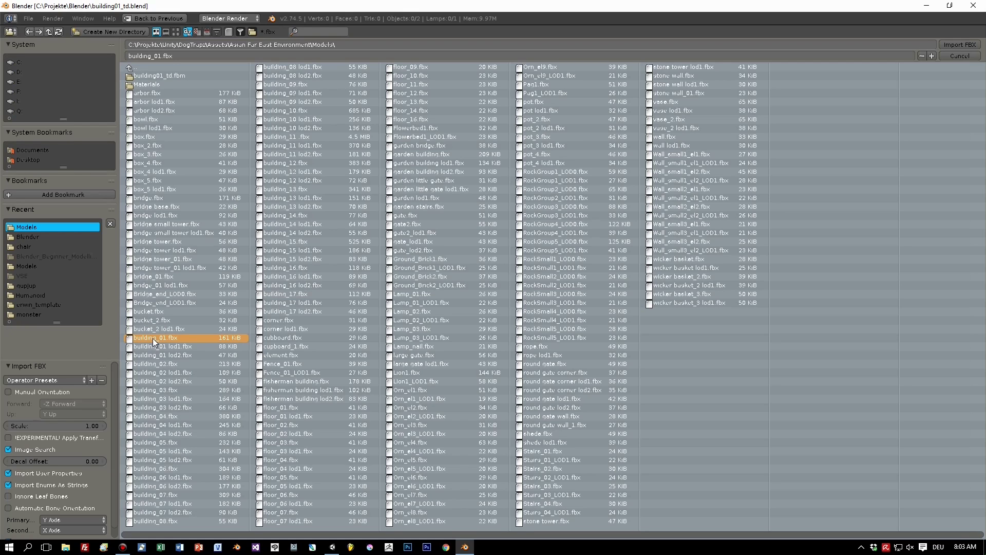
left_click(959, 45)
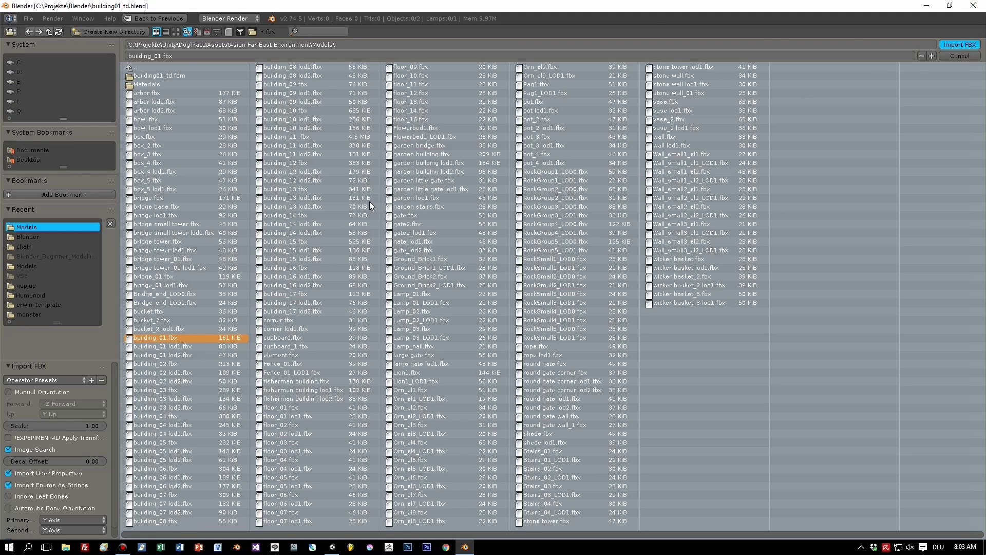
Step: Select the imported polySurface9903 building and set its origin to its geometry
scroll(370, 205, "down", 2)
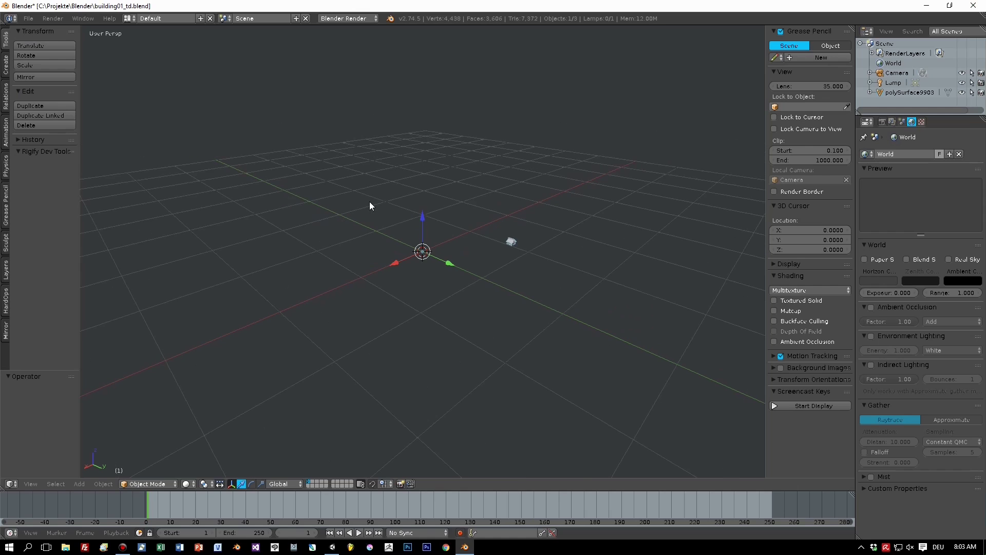
scroll(550, 239, "up", 3)
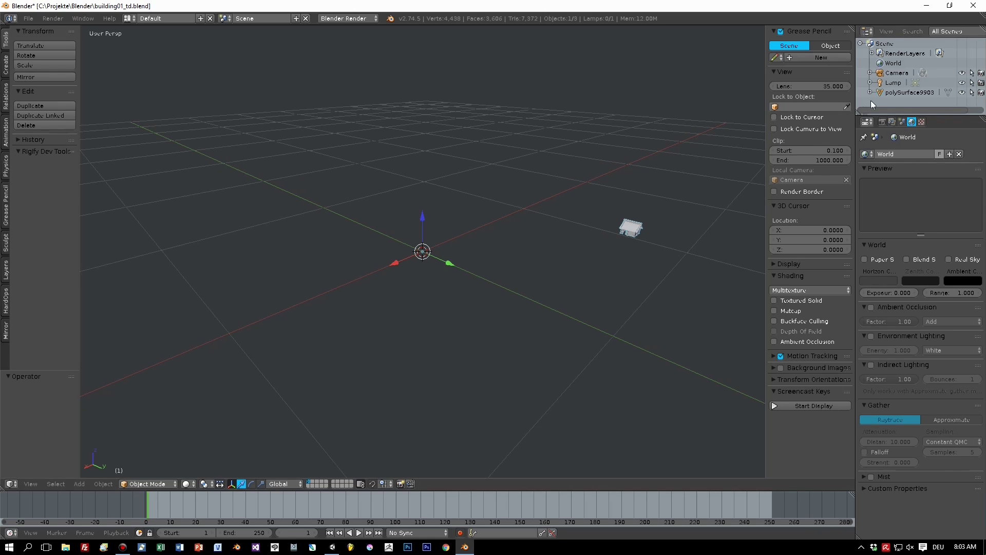
left_click(885, 92)
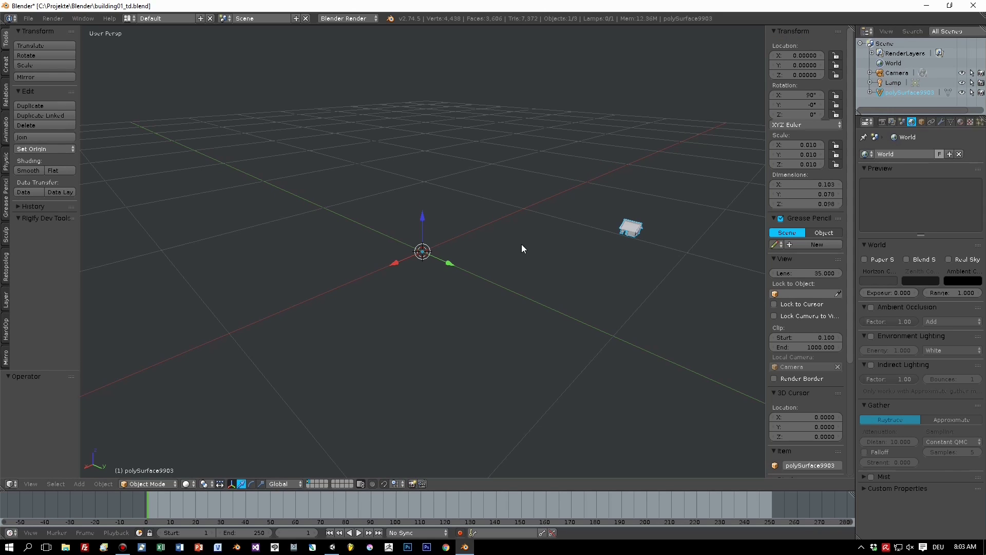
key("shift+ctrl+alt+c")
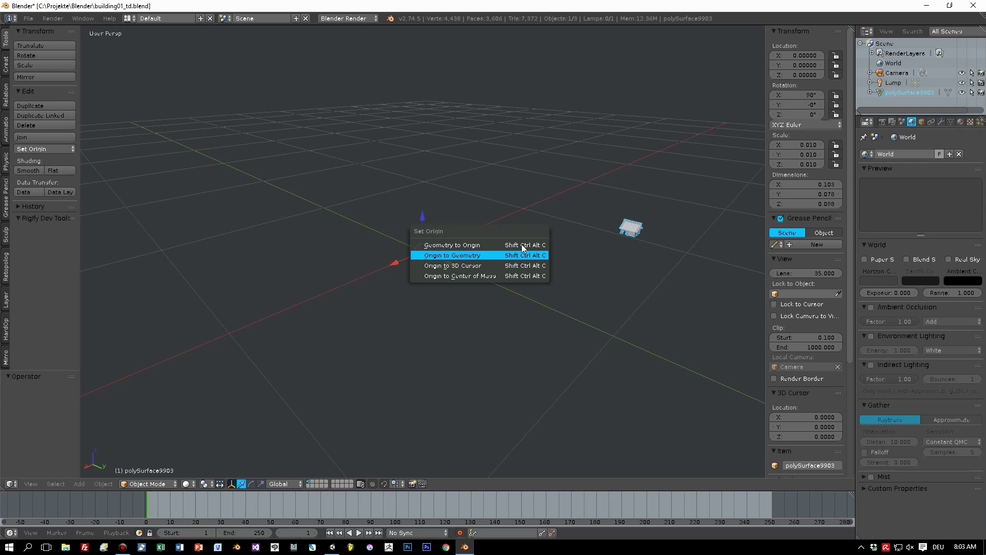
key("Return")
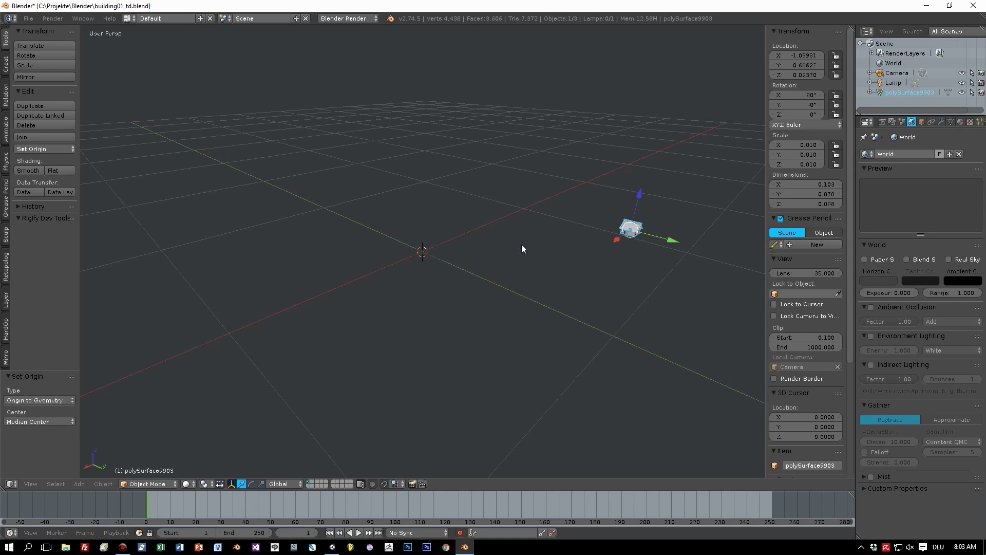
Step: Set the building's X, Y and Z location to 0
left_click(777, 56)
type("0")
key("Return")
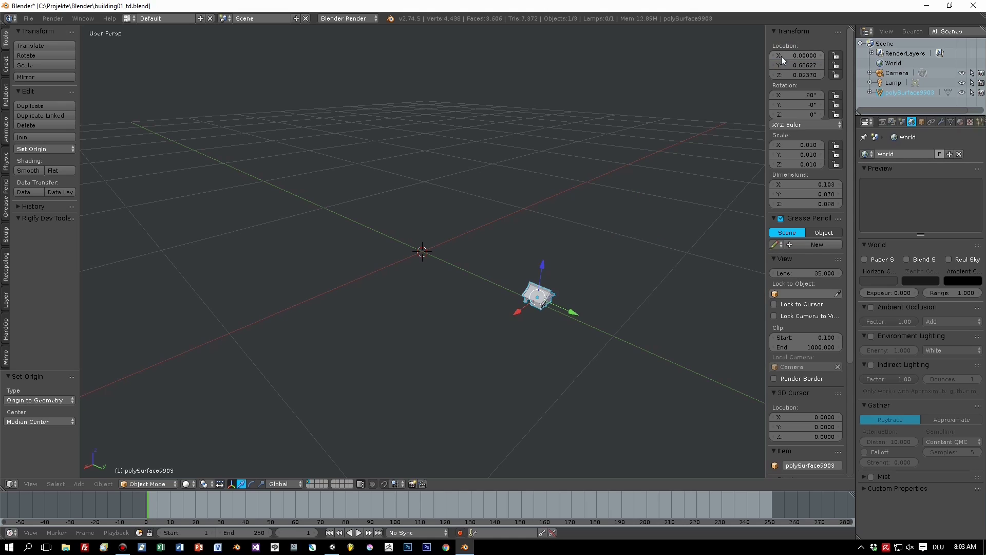
left_click_drag(798, 54, 798, 75)
key("Return")
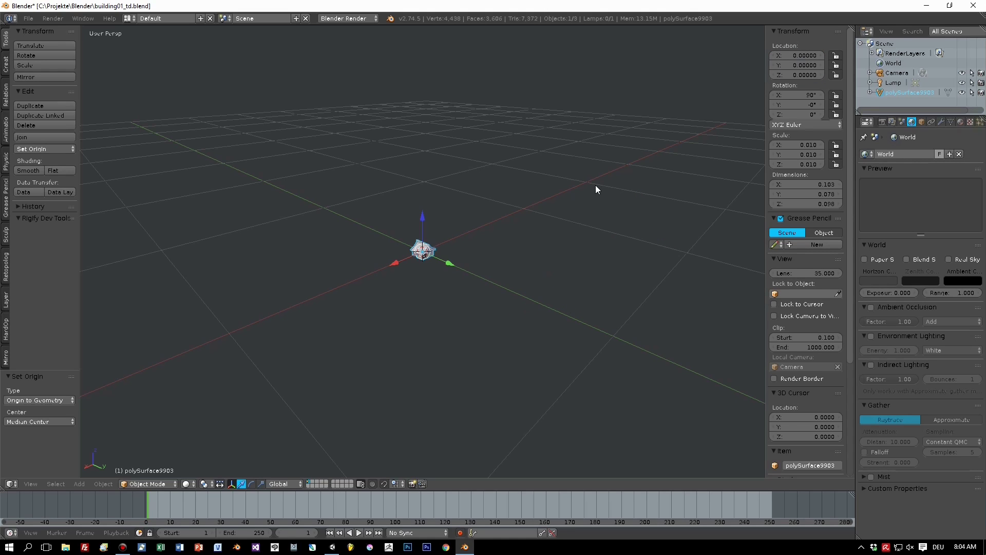
Step: Raise the building about 0.025 along the Z axis so its base rests on the grid floor
scroll(595, 185, "up", 10)
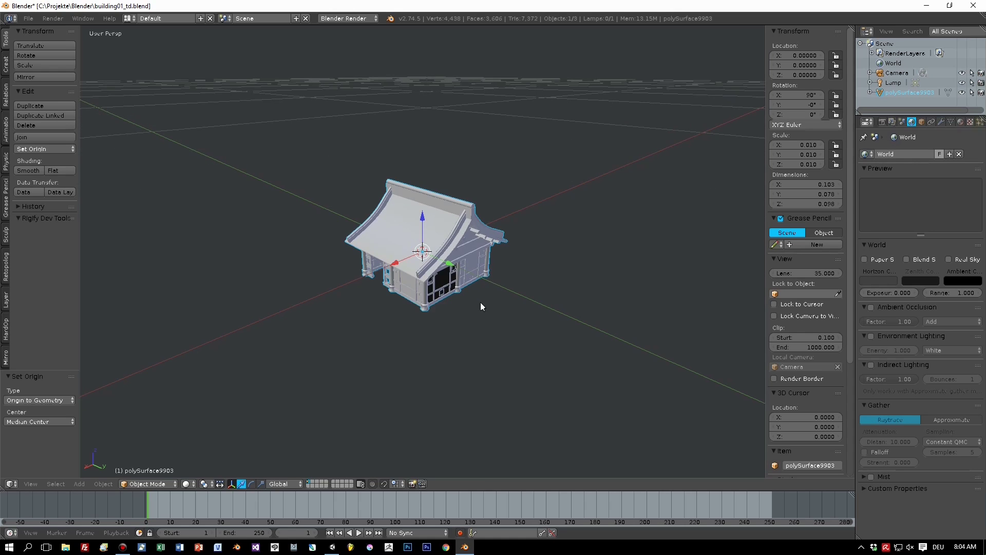
middle_click_drag(481, 306, 417, 263)
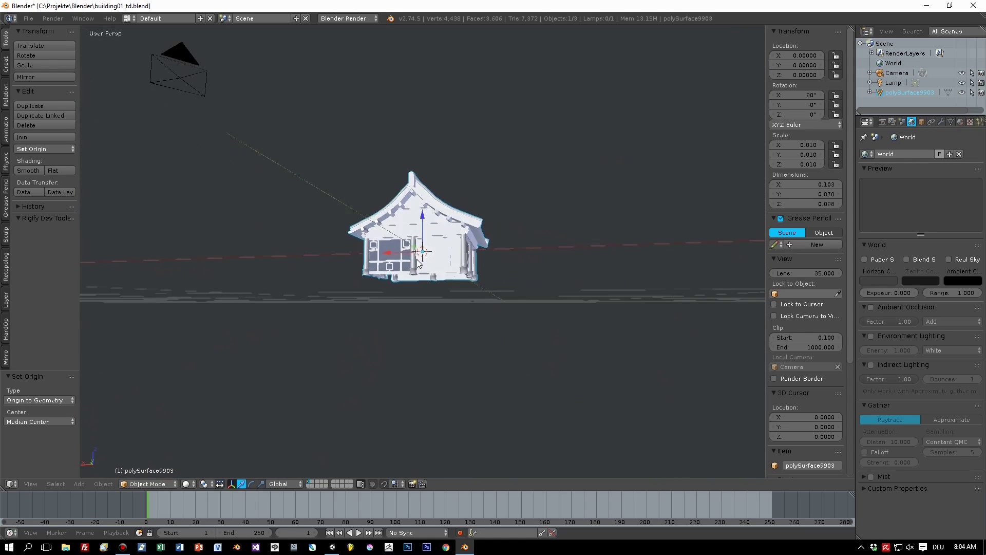
key("ctrl+KP_1")
key("g")
key("z")
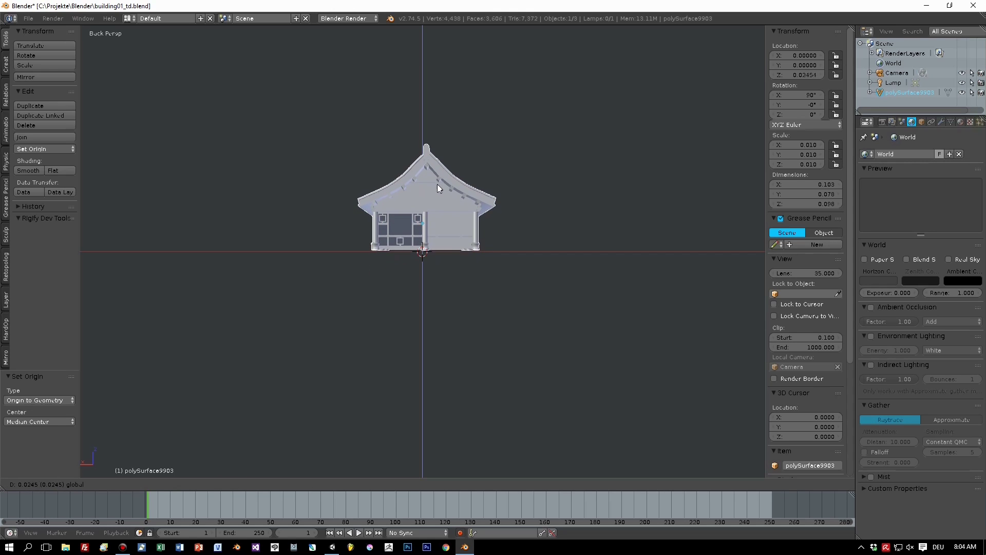
left_click(436, 183)
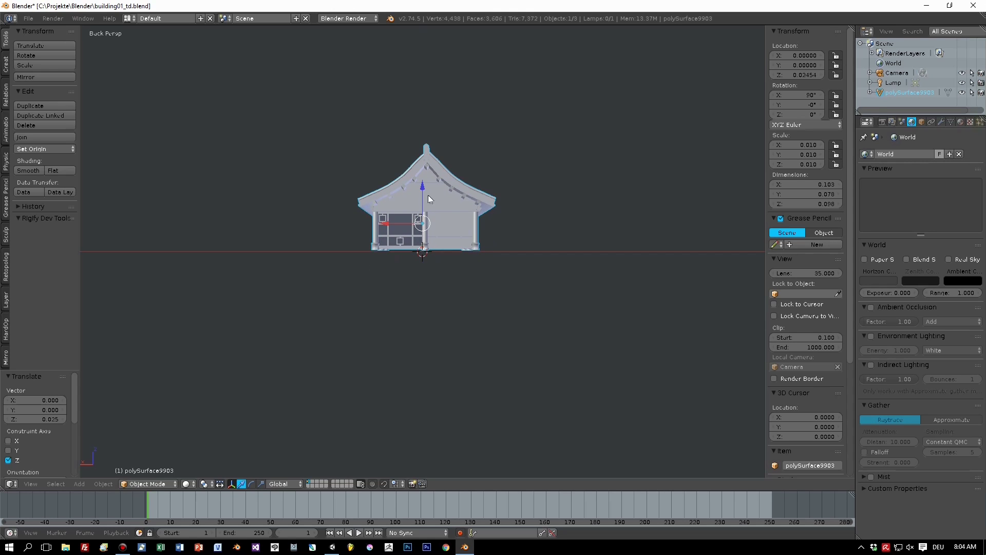
middle_click_drag(429, 198, 530, 231)
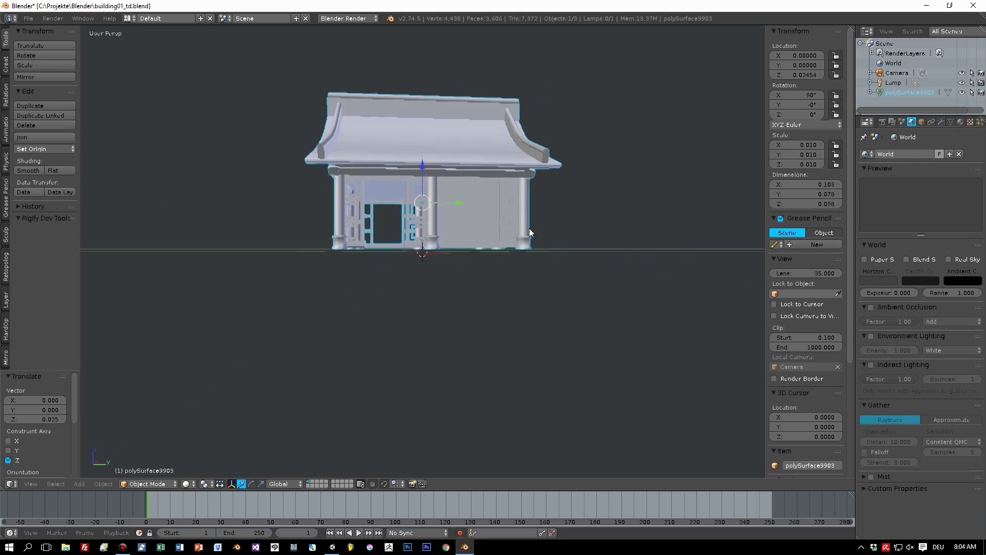
Step: Fine-tune the building's height along the Z axis in the right orthographic view so its base rests on the grid floor
key("KP_3")
scroll(477, 254, "up", 3)
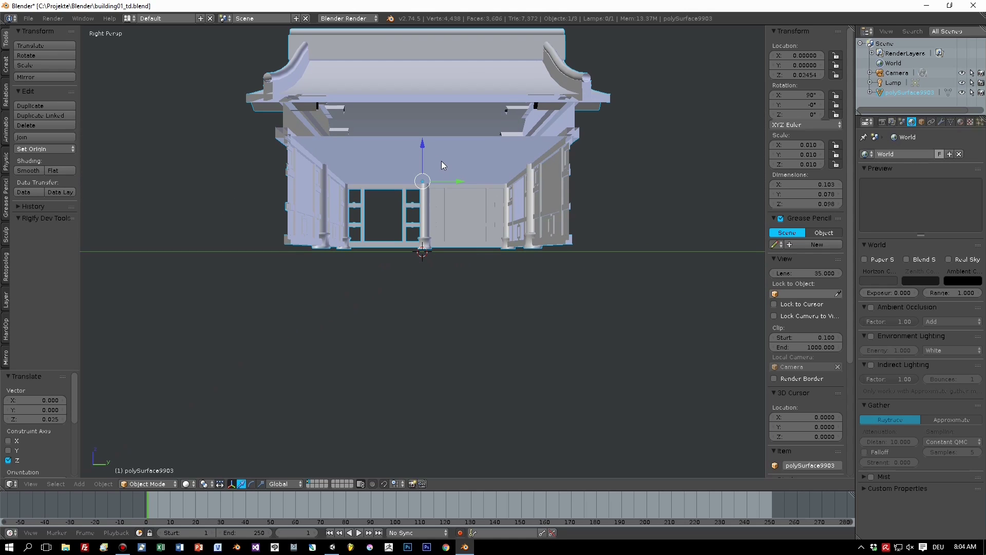
key("KP_5")
scroll(436, 169, "down", 4)
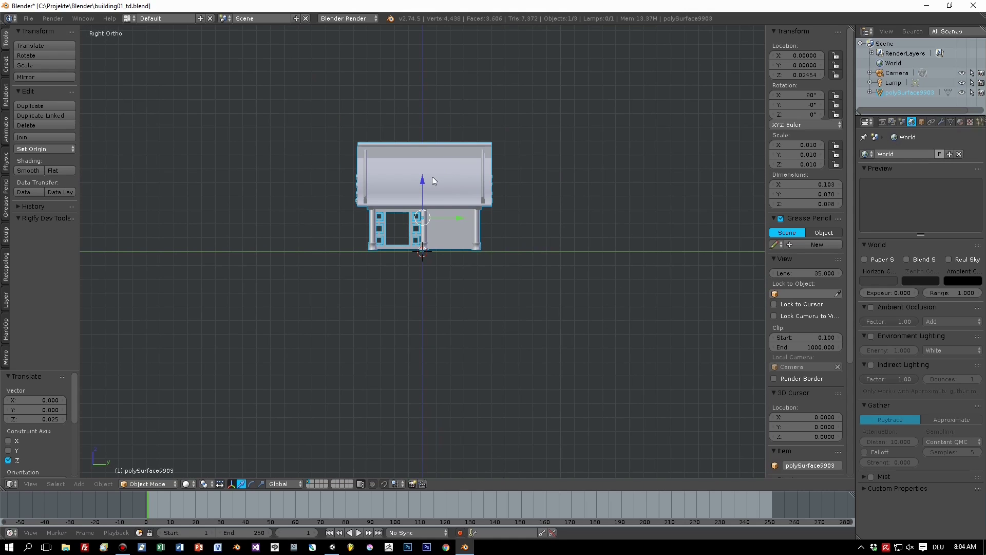
left_click_drag(420, 180, 424, 148)
scroll(424, 208, "up", 4)
scroll(450, 171, "down", 3)
middle_click_drag(450, 172, 428, 217)
Step: Enter mesh editing and delete the five large outer faces covering one slope of the main roof
key("Tab")
scroll(424, 213, "up", 5)
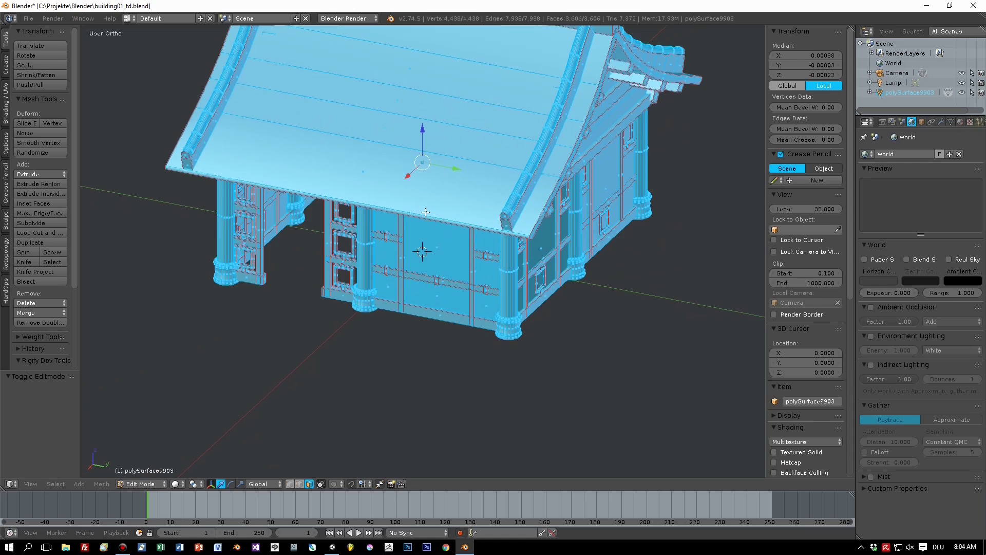
scroll(426, 212, "down", 2)
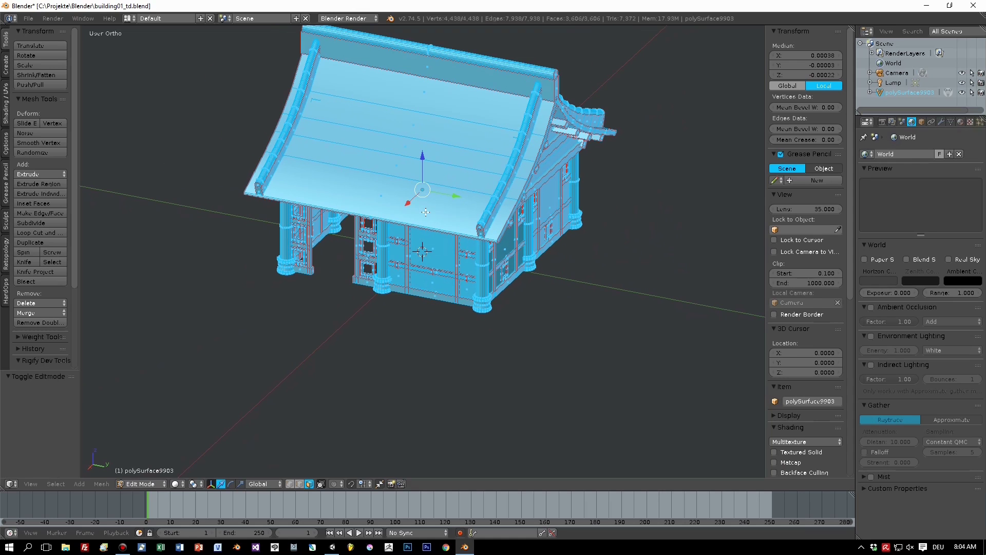
right_click(391, 204)
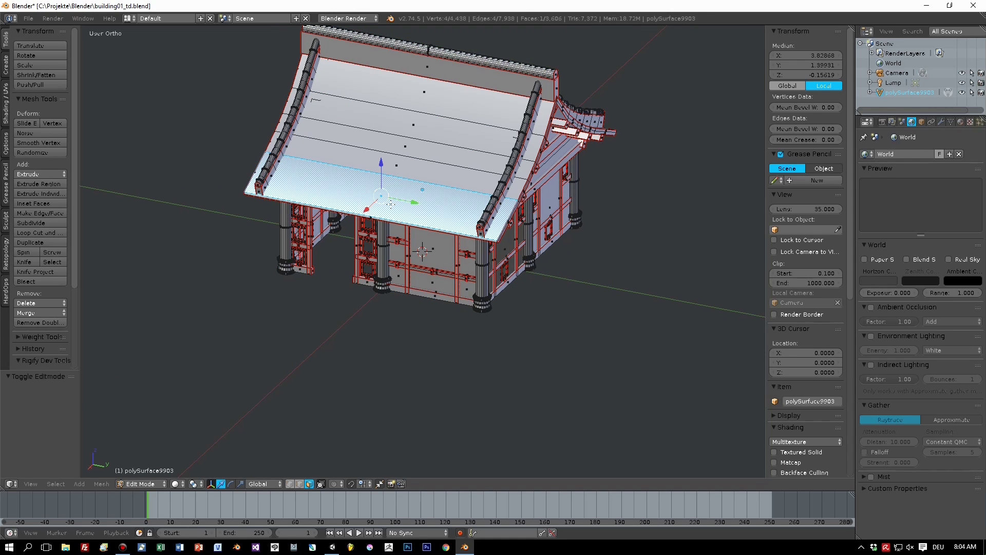
right_click(401, 166, "shift")
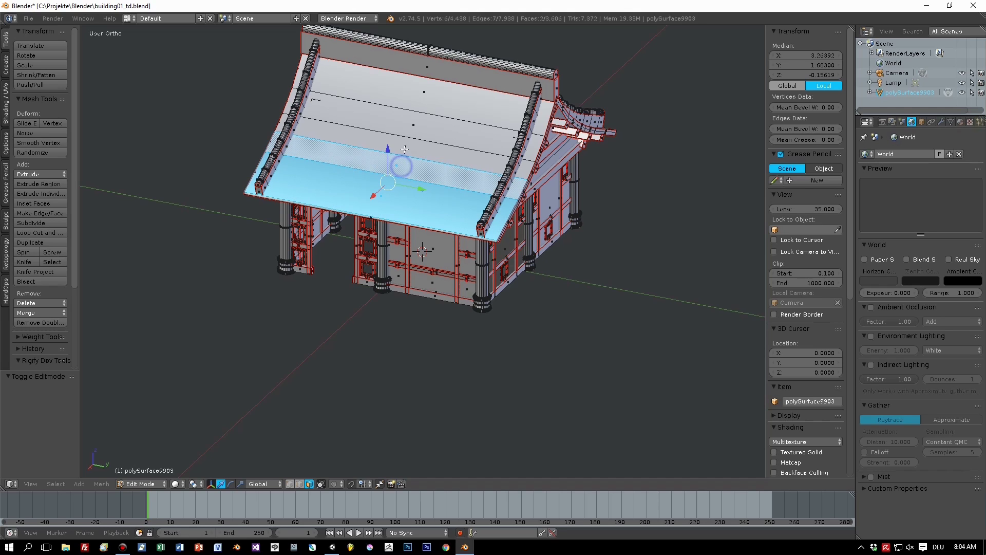
right_click(403, 150, "shift")
right_click(418, 122, "shift")
right_click(423, 89, "shift")
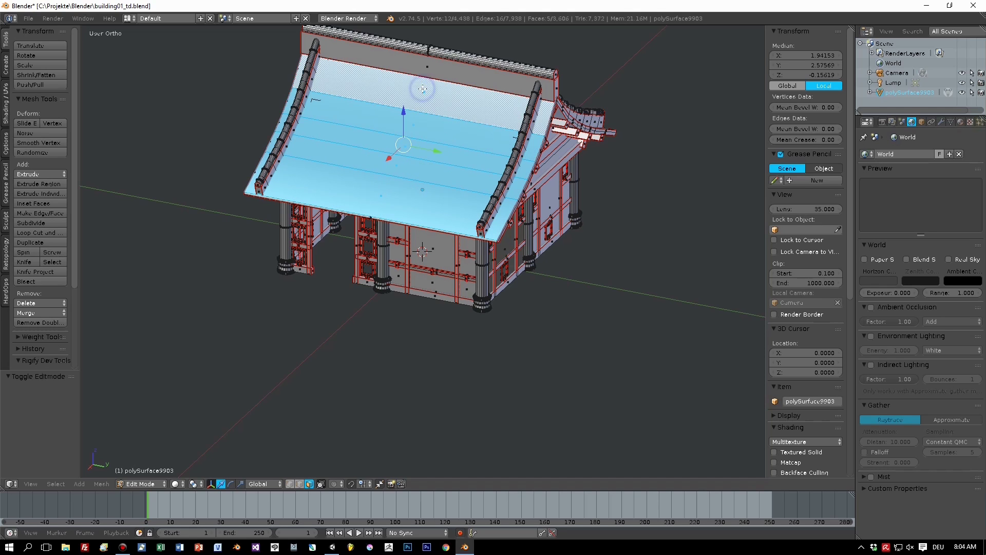
scroll(419, 161, "down", 4)
scroll(436, 161, "up", 4)
key("x")
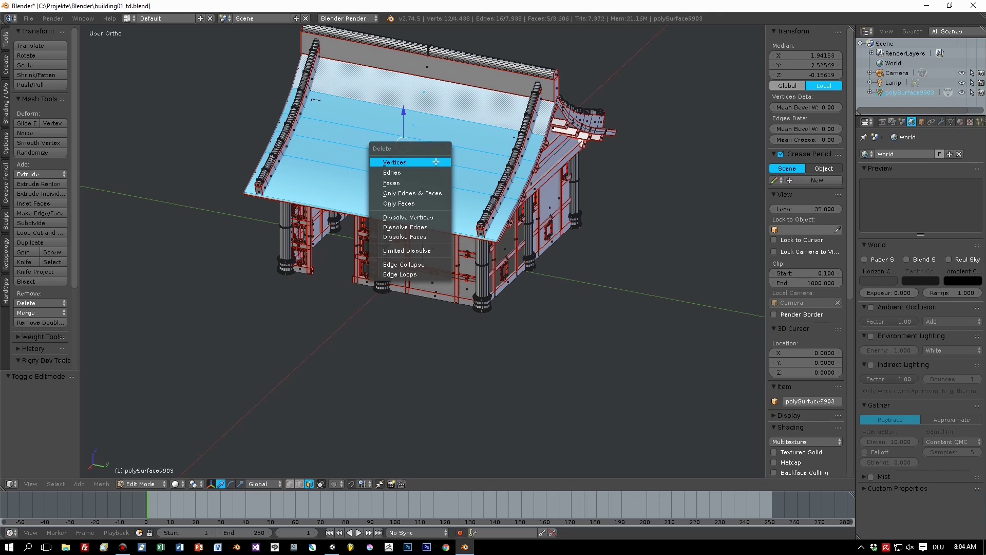
left_click(416, 183)
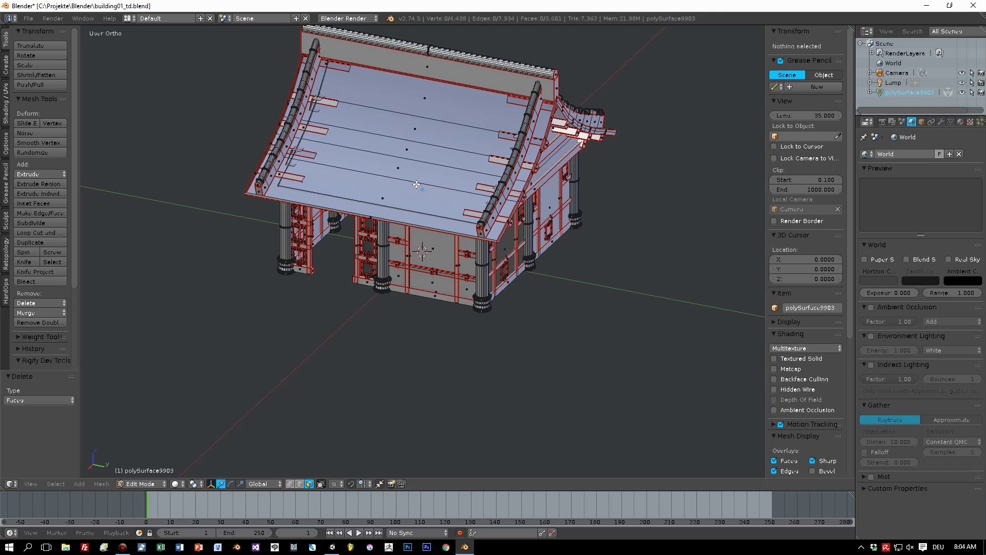
Step: Delete the five inner faces beneath the removed surface on the same roof slope
left_click(379, 195)
left_click(387, 170, "shift")
left_click(397, 145, "shift")
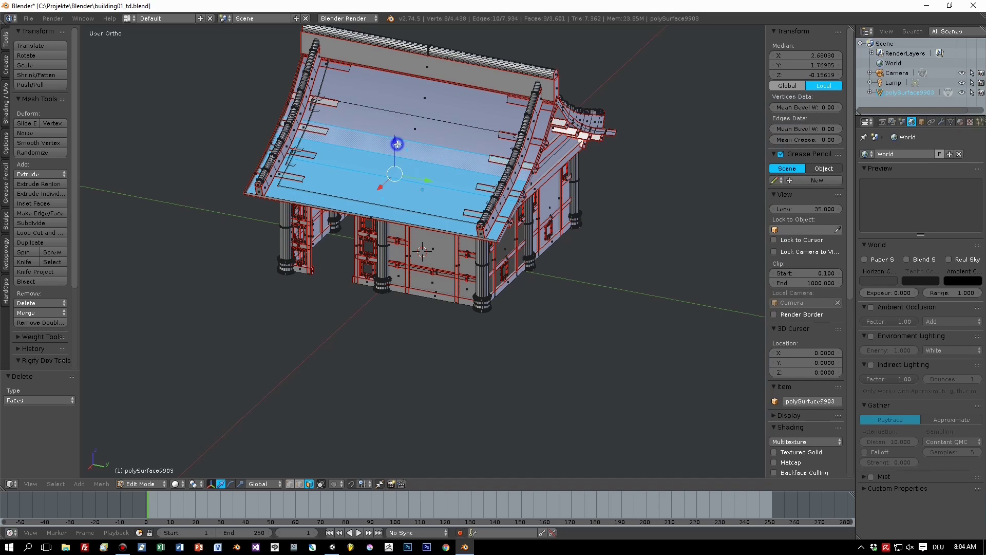
left_click(408, 98, "shift")
left_click(406, 94, "shift")
key("x")
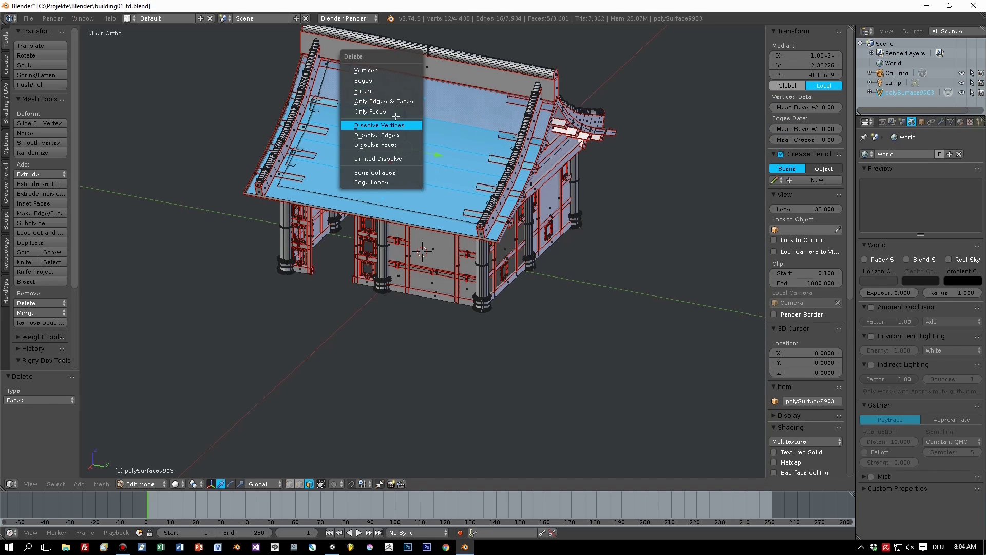
left_click(377, 90)
Step: Delete the five large outer faces covering the opposite roof slope
middle_click_drag(375, 125, 262, 164)
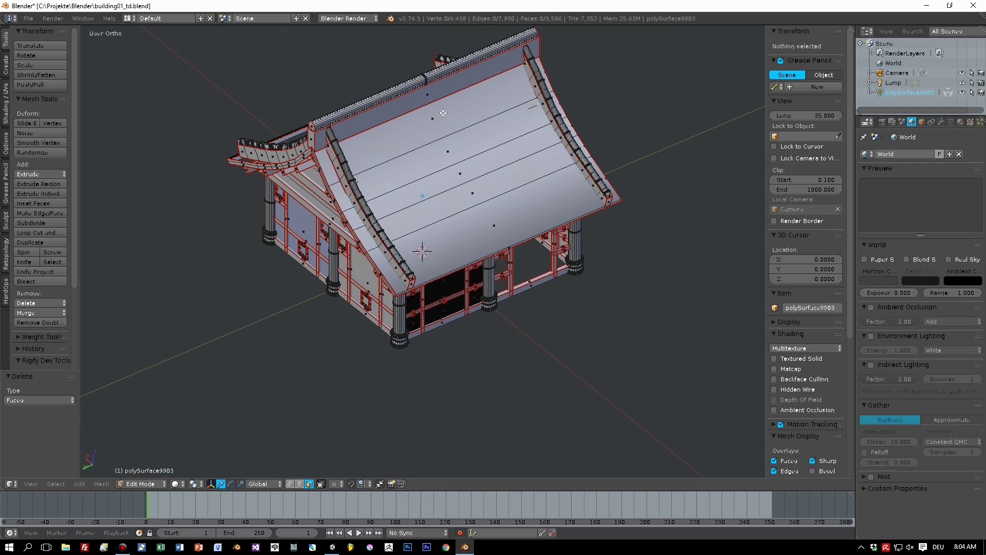
left_click(443, 112)
left_click(447, 149, "shift")
left_click(457, 172, "shift")
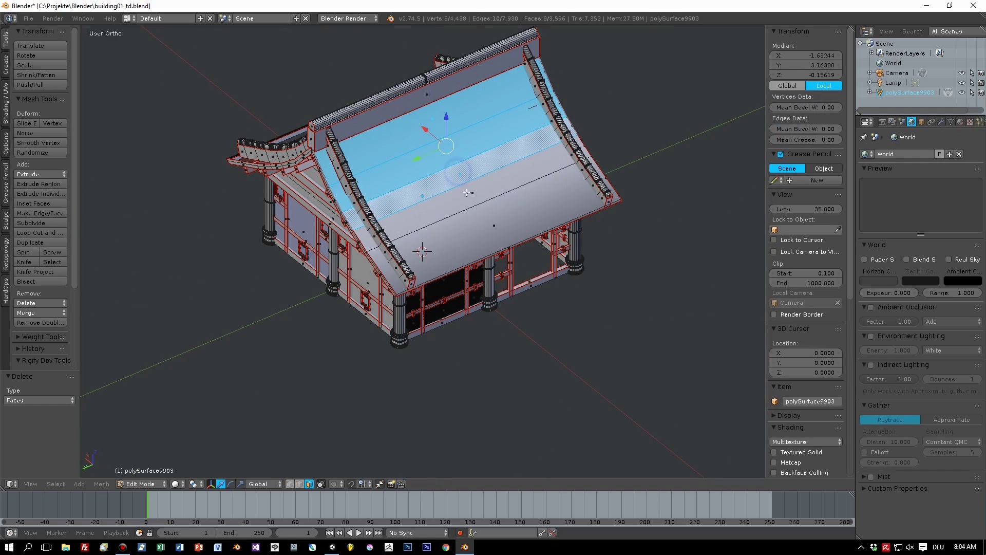
left_click(467, 192, "shift")
left_click(500, 223, "shift")
key("x")
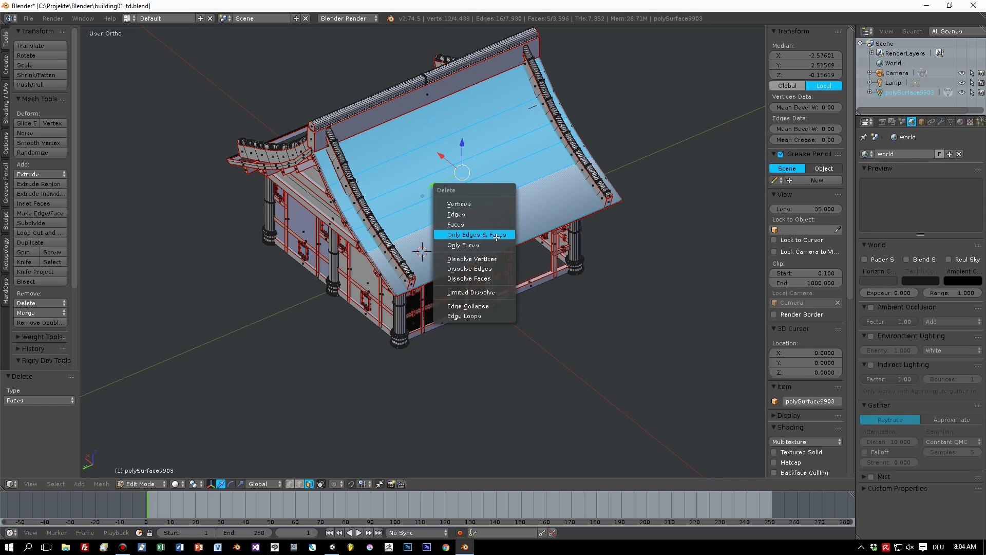
left_click(465, 224)
Step: Delete the five inner faces that line the underside of the opposite roof slope
left_click(407, 136)
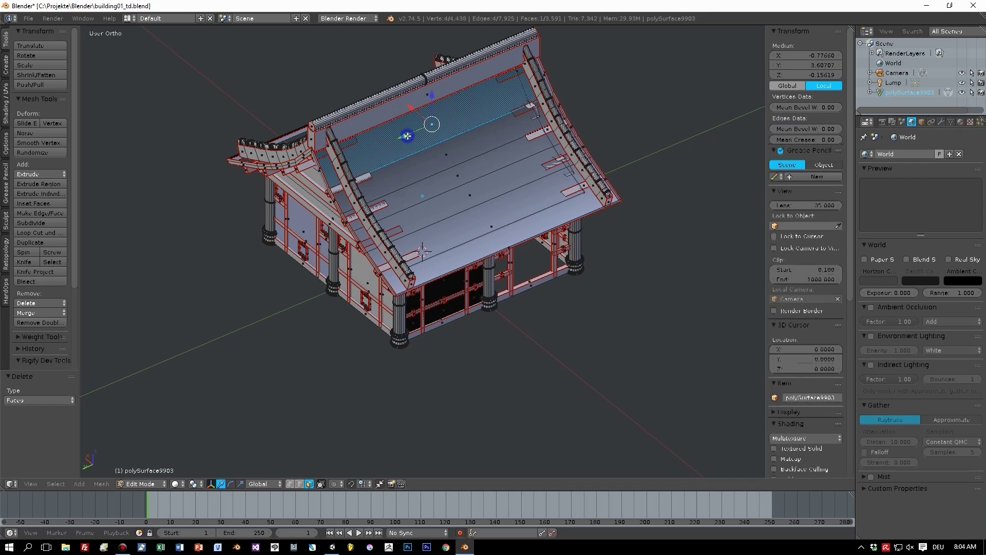
left_click(425, 156, "shift")
left_click(456, 177, "shift")
left_click(461, 196, "shift")
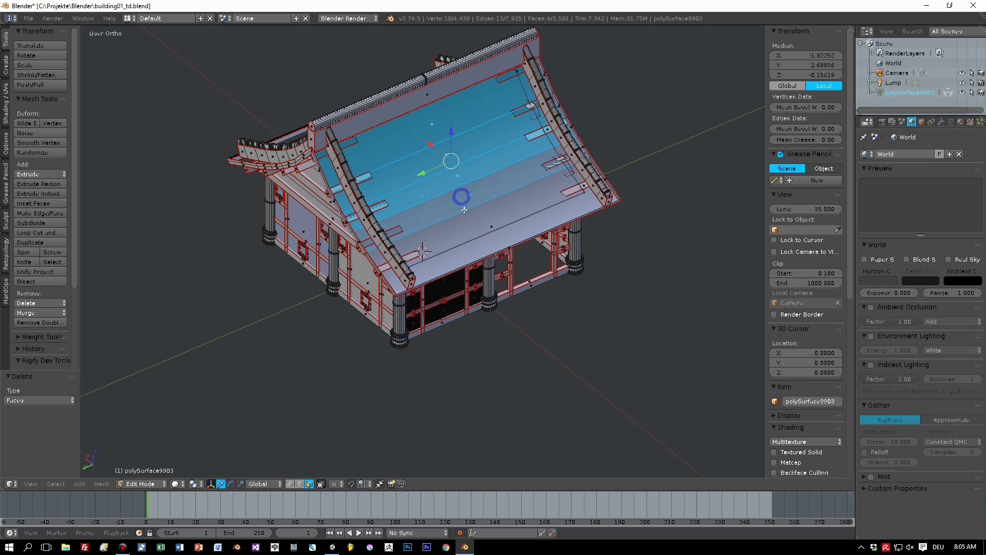
left_click(463, 210, "shift")
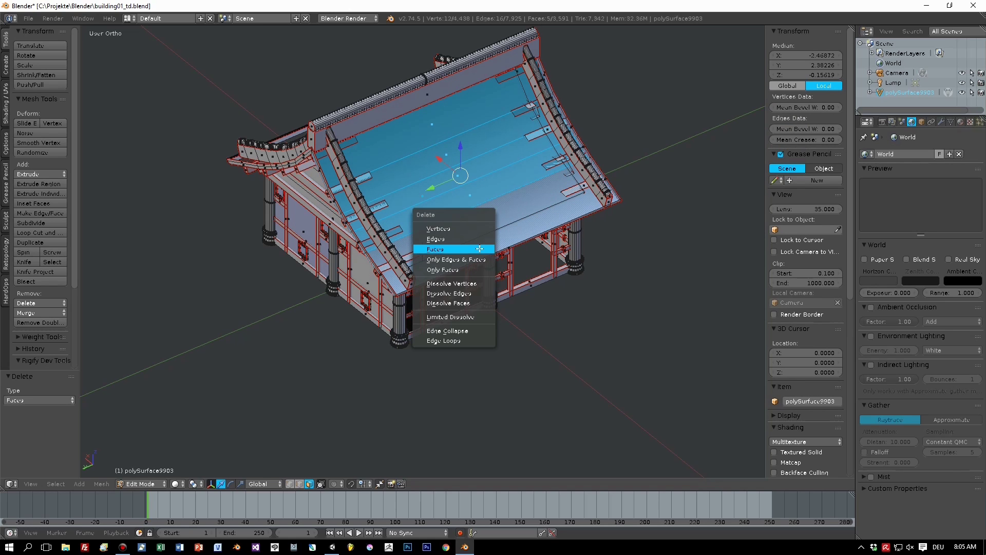
left_click(479, 249)
Step: Delete one leftover face strip along the eave of the first roof slope
middle_click_drag(479, 249, 594, 199)
right_click(453, 202)
key("x")
left_click(453, 203)
Step: Delete the 14 narrow leftover roof-edge faces running up one side of the gable, over the peak and partway down the other
scroll(549, 173, "up", 6)
scroll(594, 200, "up", 4)
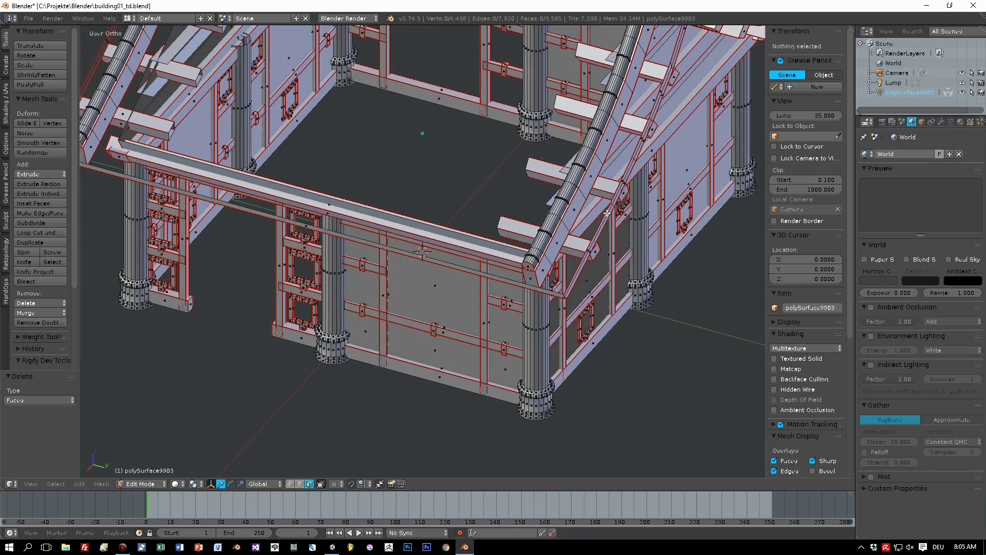
right_click(607, 213)
right_click(620, 186, "shift")
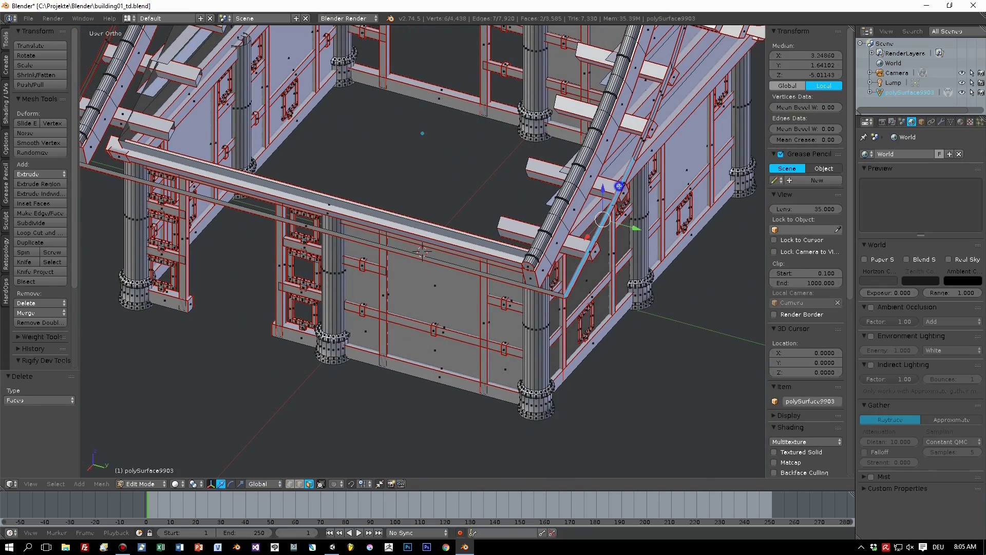
middle_click_drag(614, 181, 555, 167)
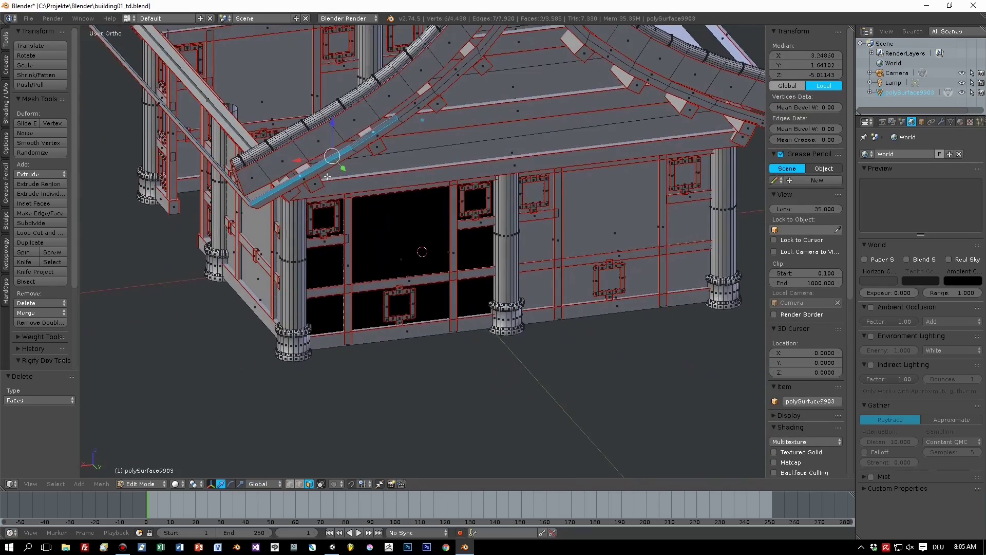
right_click(301, 182, "shift")
right_click(392, 127, "shift")
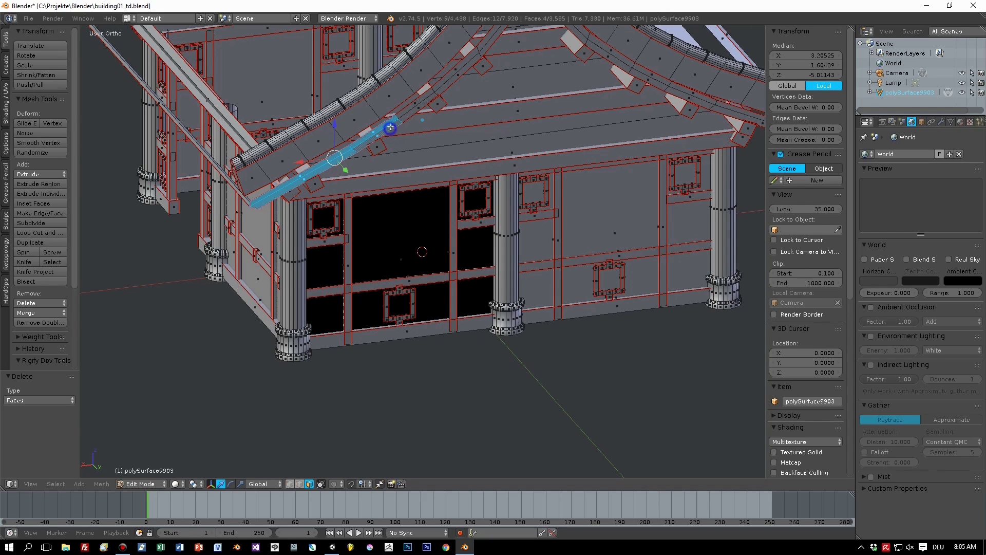
right_click(411, 108, "shift")
right_click(418, 111, "shift")
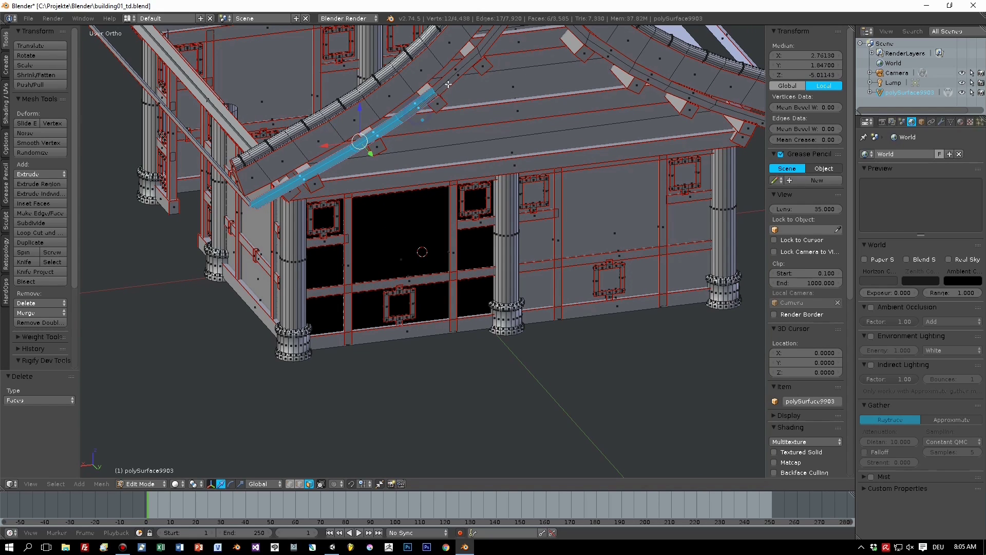
right_click(447, 77, "shift")
right_click(453, 82, "shift")
scroll(451, 81, "down", 2)
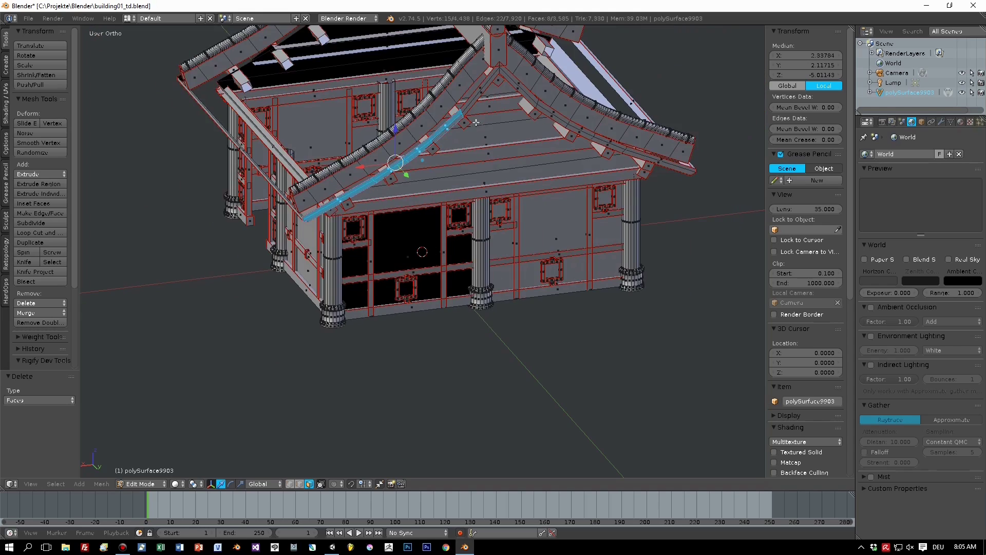
middle_click_drag(487, 117, 458, 130)
scroll(465, 120, "up", 2)
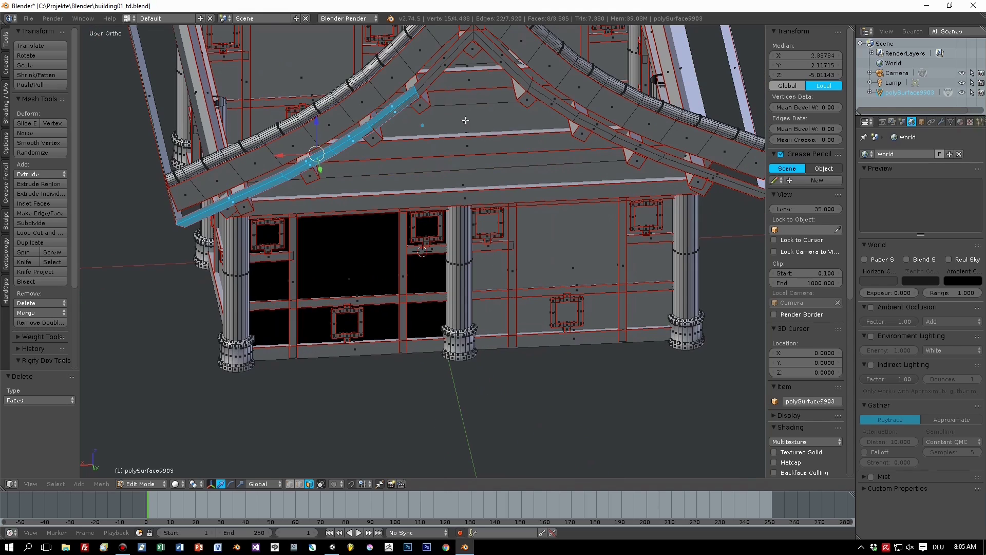
right_click(438, 68, "shift")
right_click(459, 45, "shift")
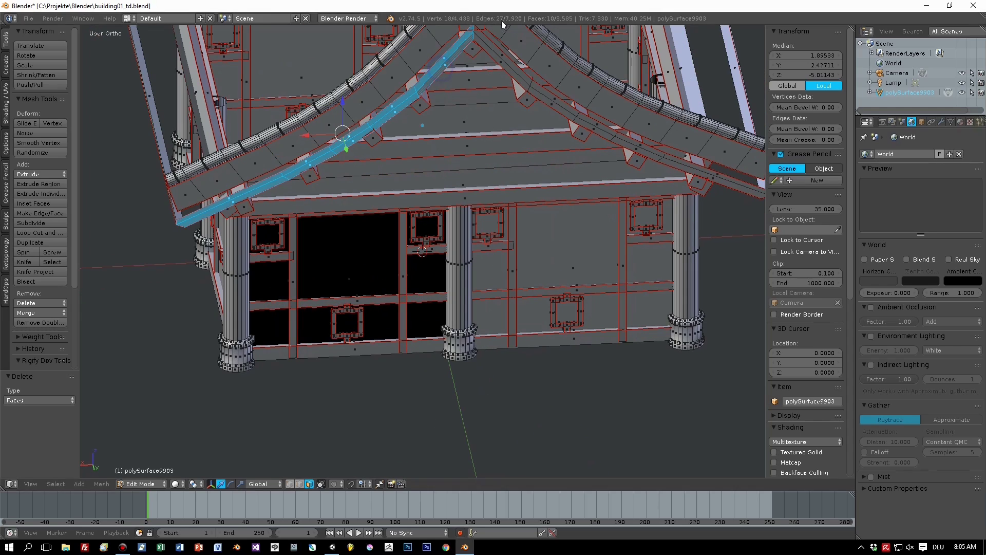
right_click(488, 46, "shift")
right_click(510, 76, "shift")
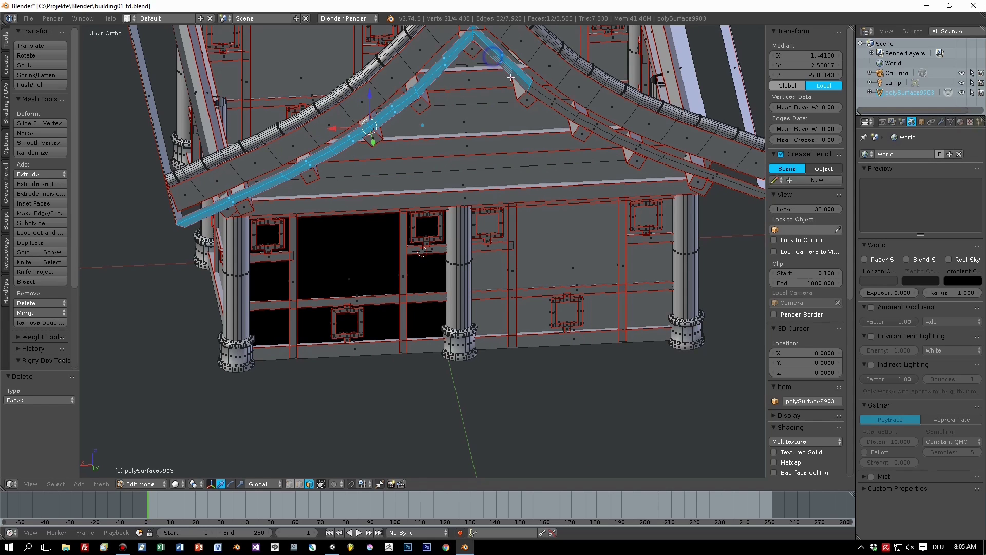
right_click(542, 98, "shift")
right_click(543, 90, "shift")
key("x")
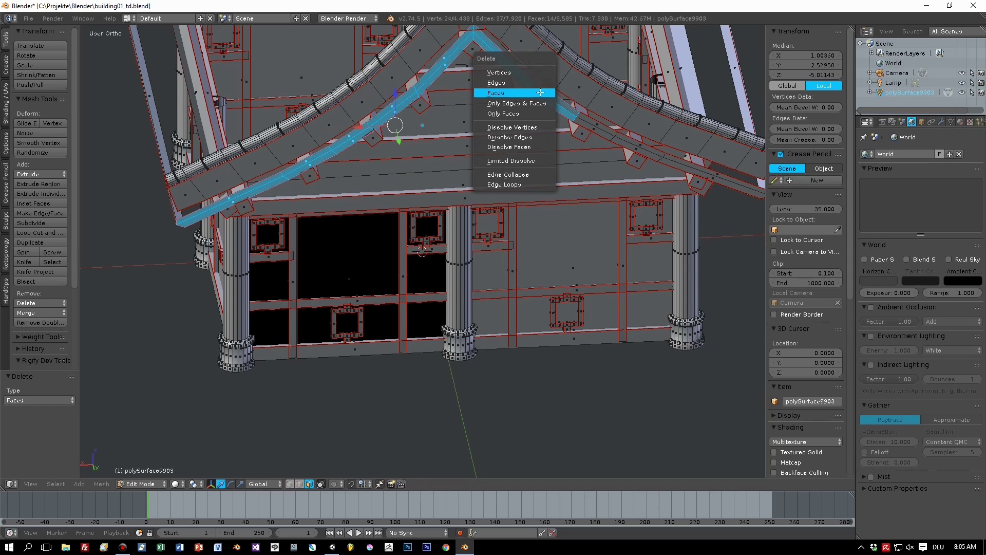
left_click(536, 93)
Step: Delete the remaining six narrow roof-edge faces on the lower part of the same gable's other side
scroll(615, 137, "up", 1)
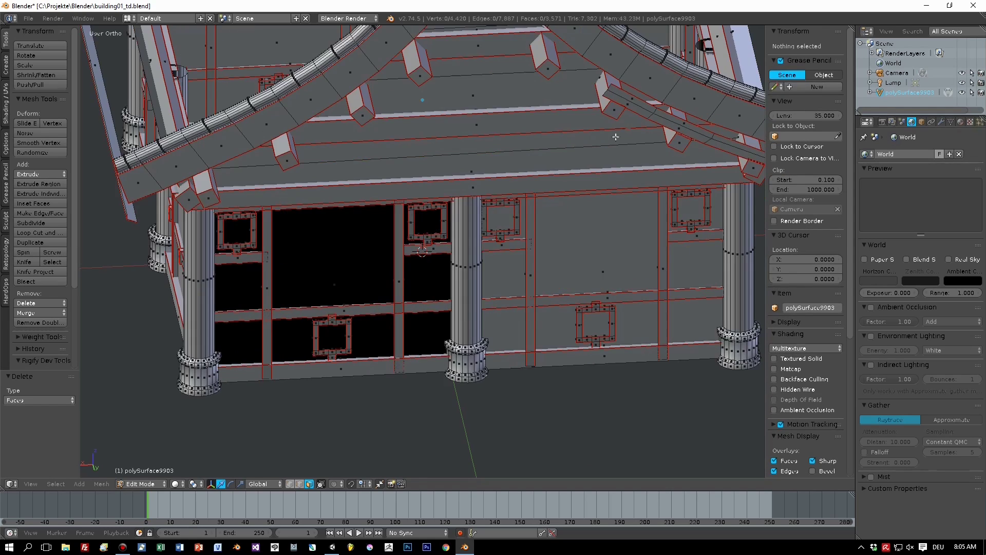
right_click(631, 98)
right_click(646, 109, "shift")
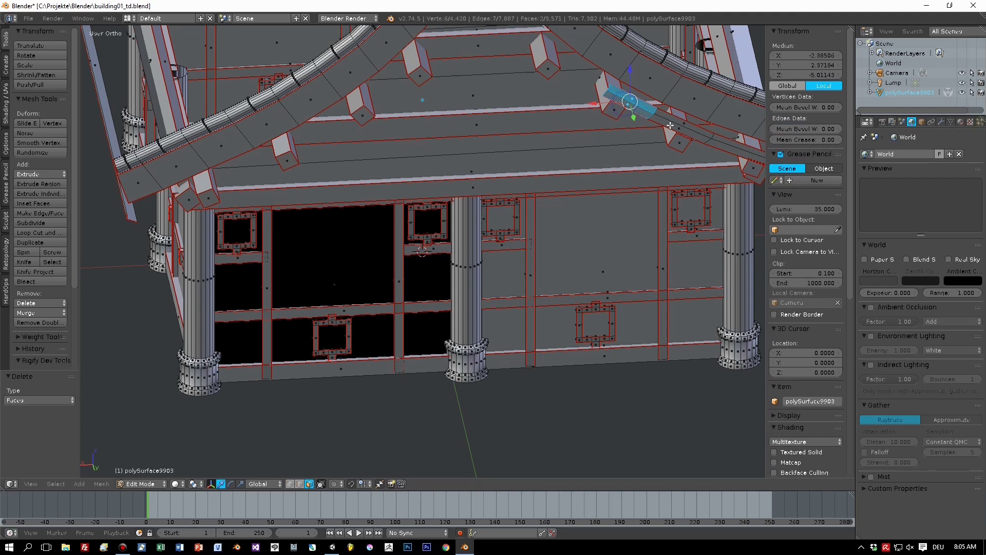
right_click(667, 116, "shift")
right_click(662, 121, "shift")
right_click(720, 138, "shift")
right_click(717, 146, "shift")
middle_click_drag(696, 154, 680, 154)
scroll(672, 151, "down", 2)
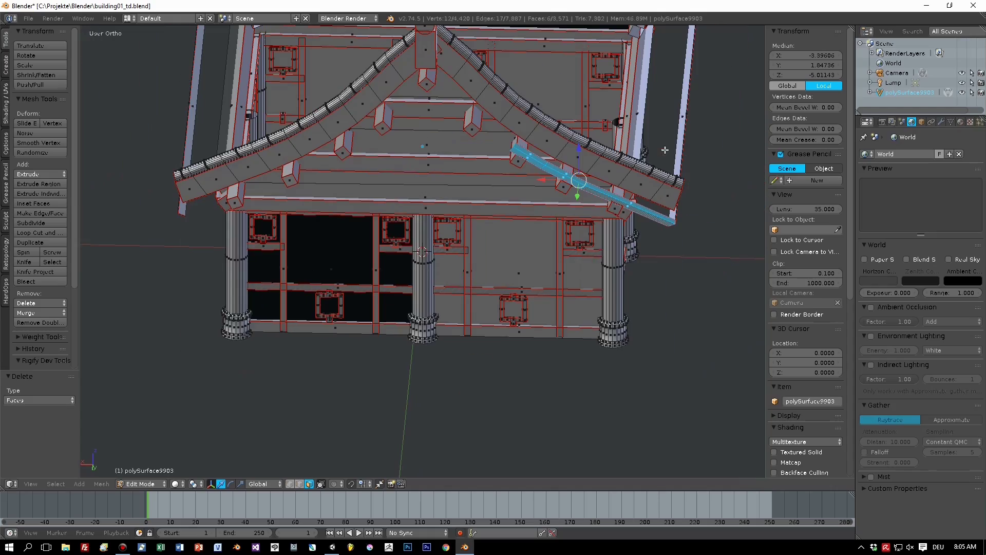
key("x")
left_click(654, 232)
Step: Delete the two long leftover face strips along the eave of the opposite roof slope
mouse_move(654, 232)
middle_mouse_down()
mouse_move(617, 231)
mouse_move(642, 221)
mouse_move(660, 237)
middle_mouse_up()
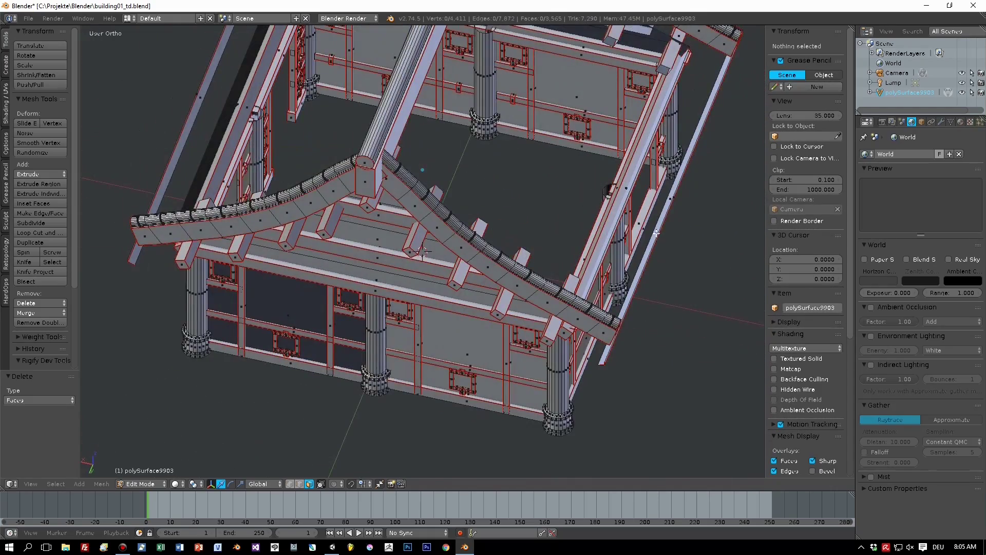
right_click(656, 232)
key("x")
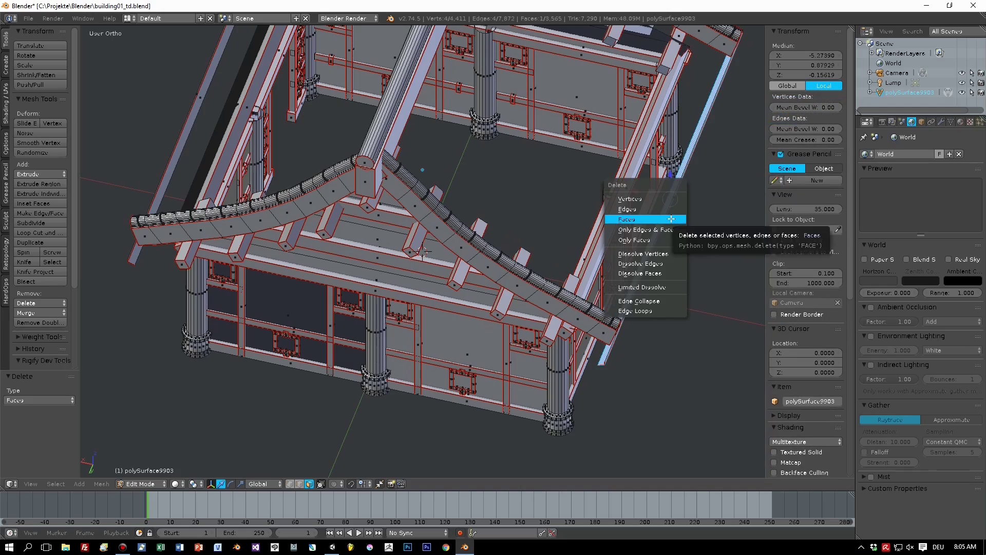
left_click(669, 216)
middle_click_drag(701, 151, 656, 136)
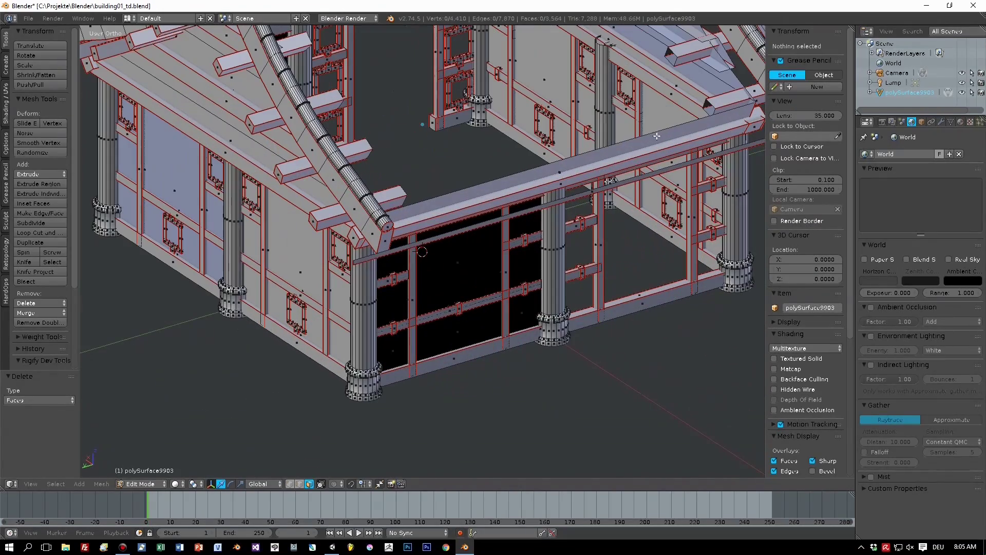
right_click(593, 191)
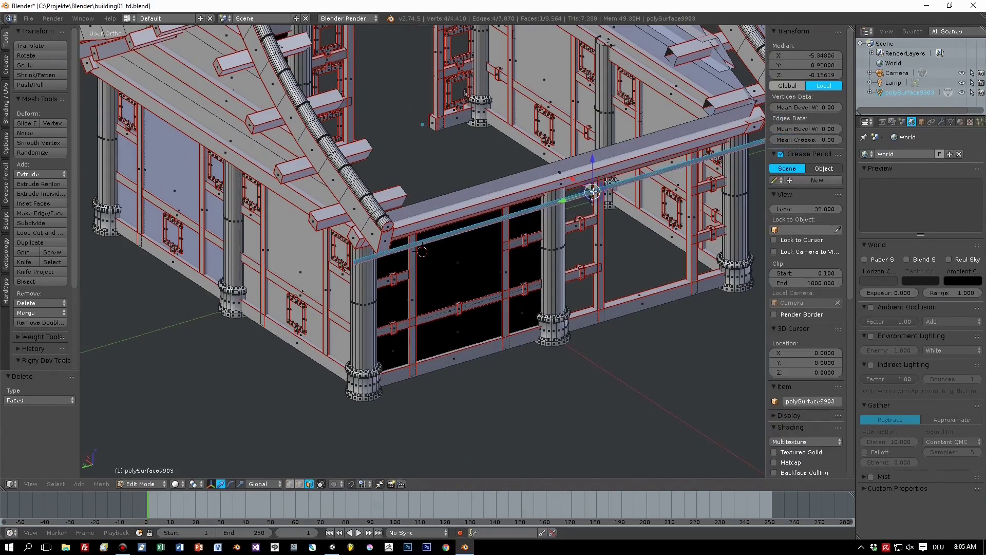
key("x")
left_click(593, 191)
middle_click_drag(593, 191, 464, 157)
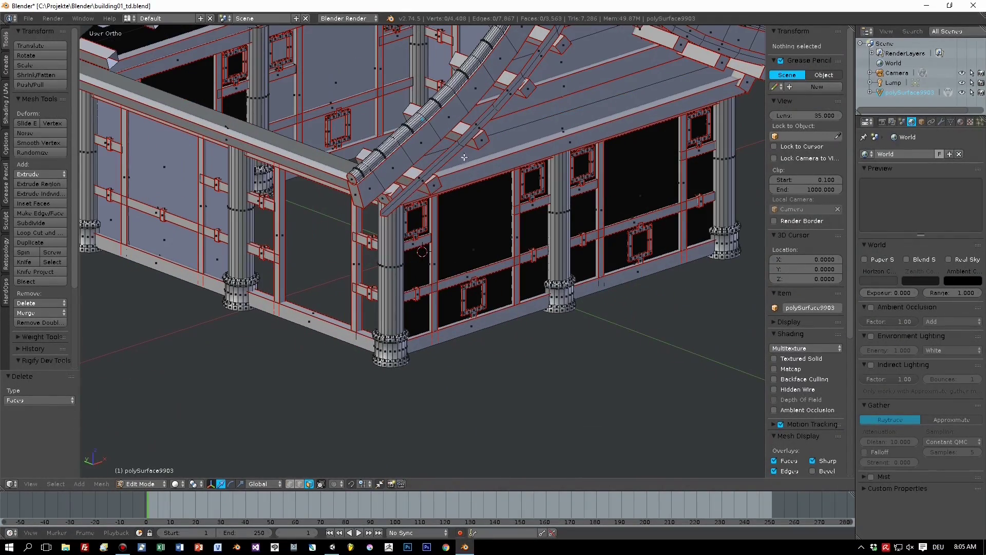
Step: Delete the narrow leftover roof-edge face strips running along the lower part of the gable roof edge beside the beam ends
right_click(426, 176)
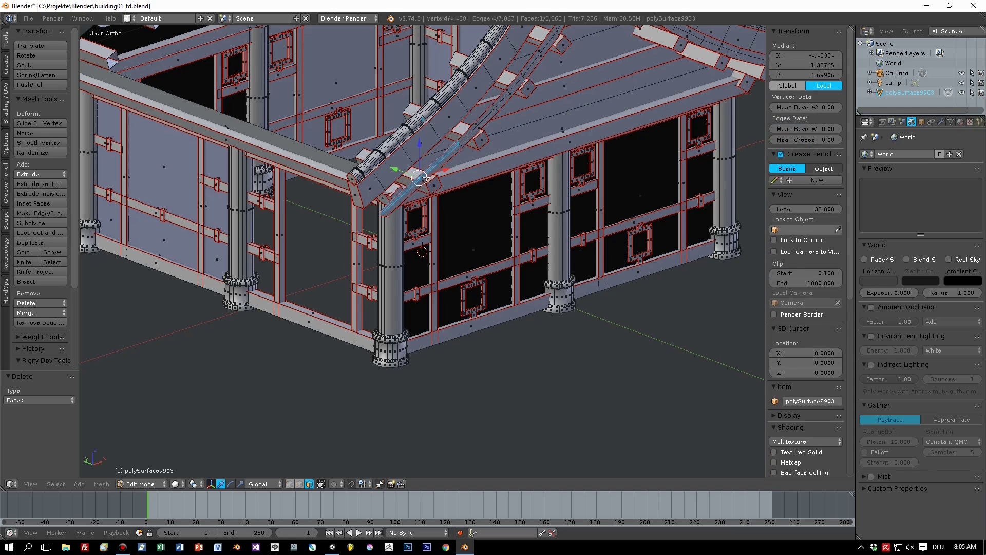
right_click(489, 120, "ctrl")
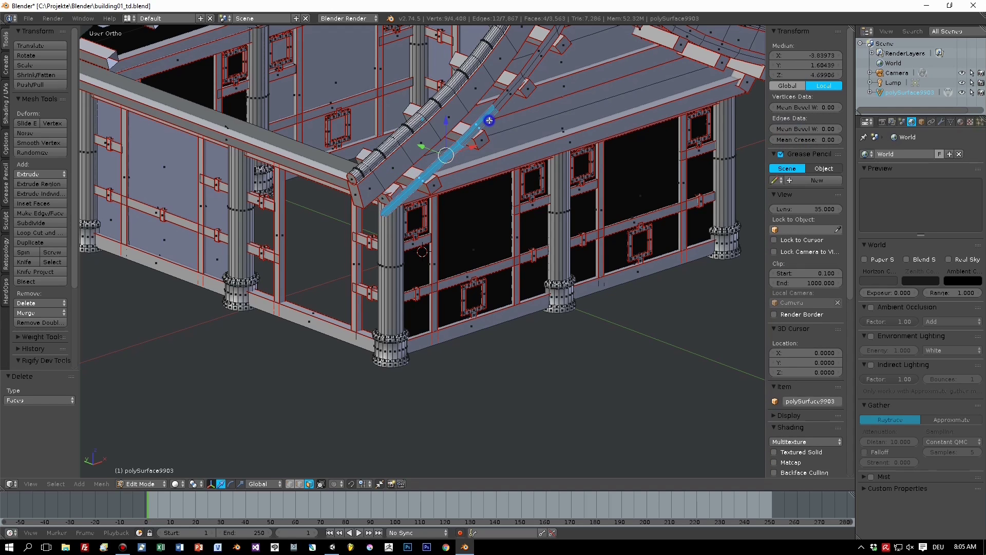
right_click(519, 82, "ctrl")
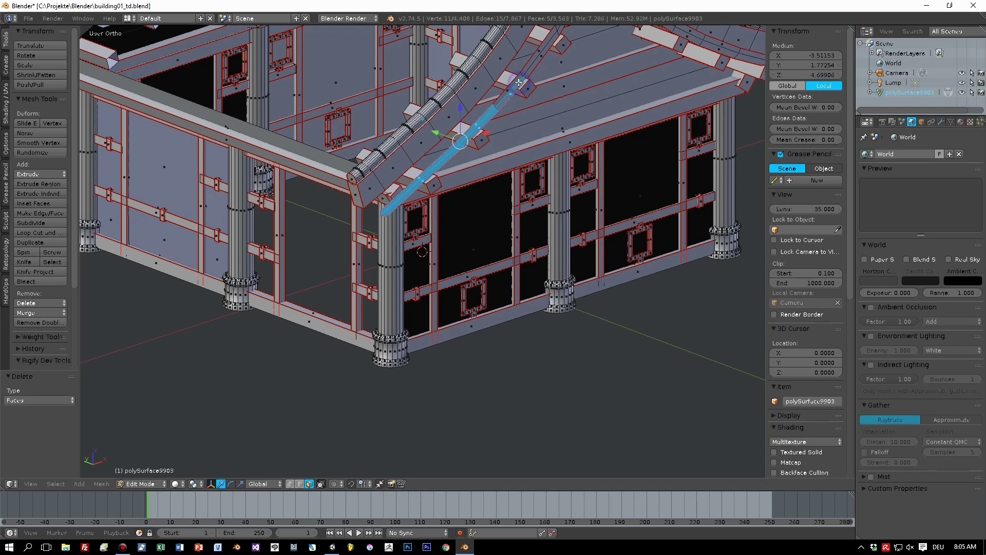
right_click(539, 54, "ctrl")
right_click(543, 58, "ctrl")
key("x")
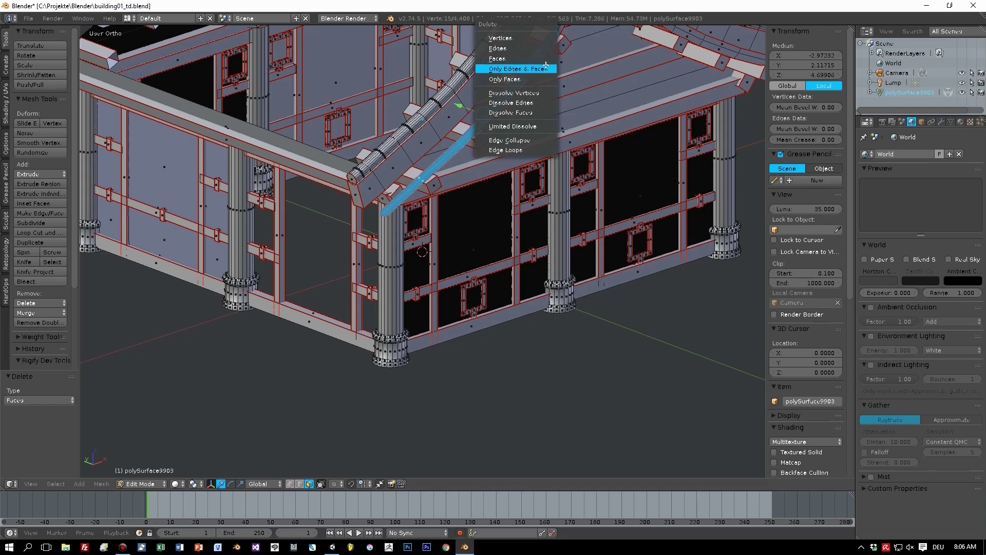
left_click(536, 69)
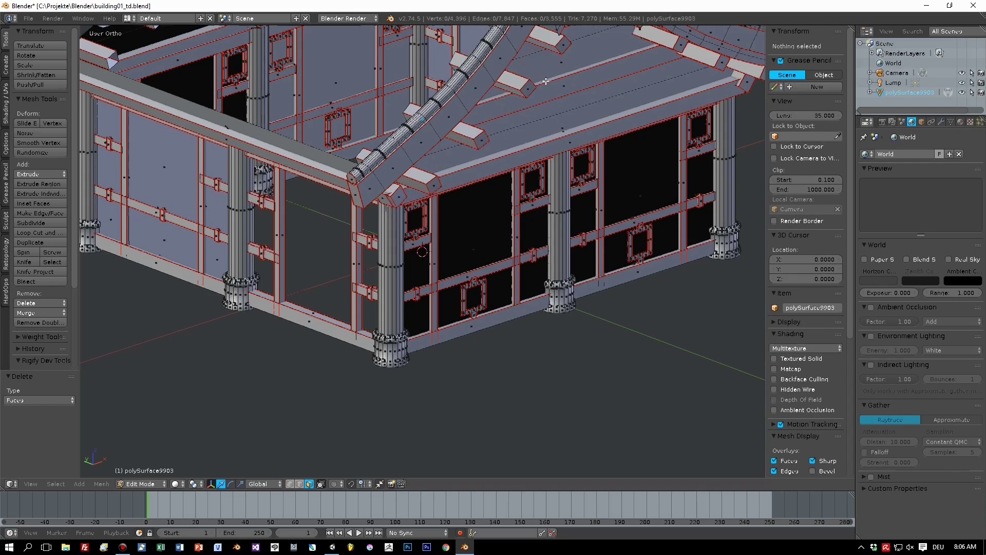
Step: Delete the narrow leftover roof-edge faces on the front gable, from the upper part of one slope over the peak down the other slope
middle_click_drag(537, 68, 568, 246)
key("KP_1")
scroll(471, 160, "up", 3)
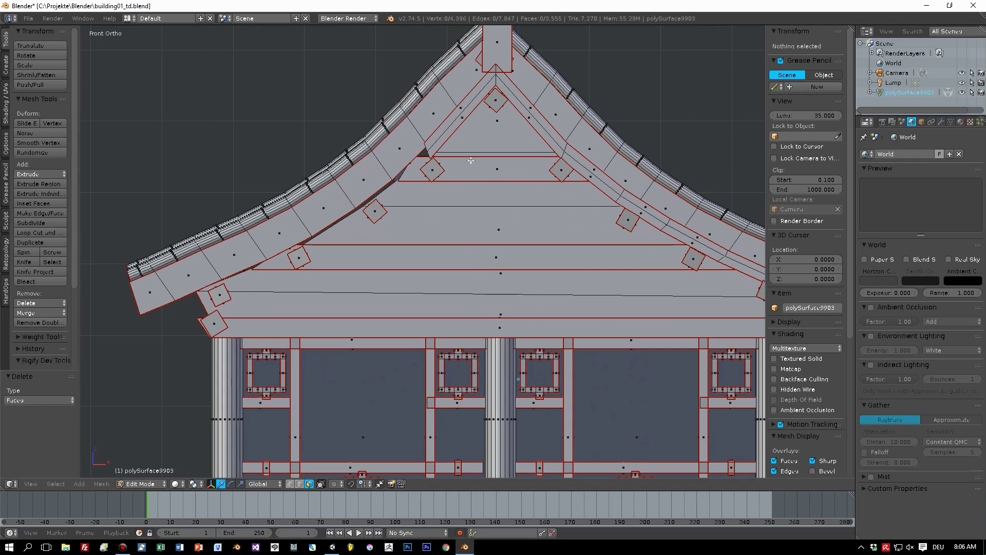
right_click(468, 103)
right_click(466, 104, "shift")
right_click(507, 82, "shift")
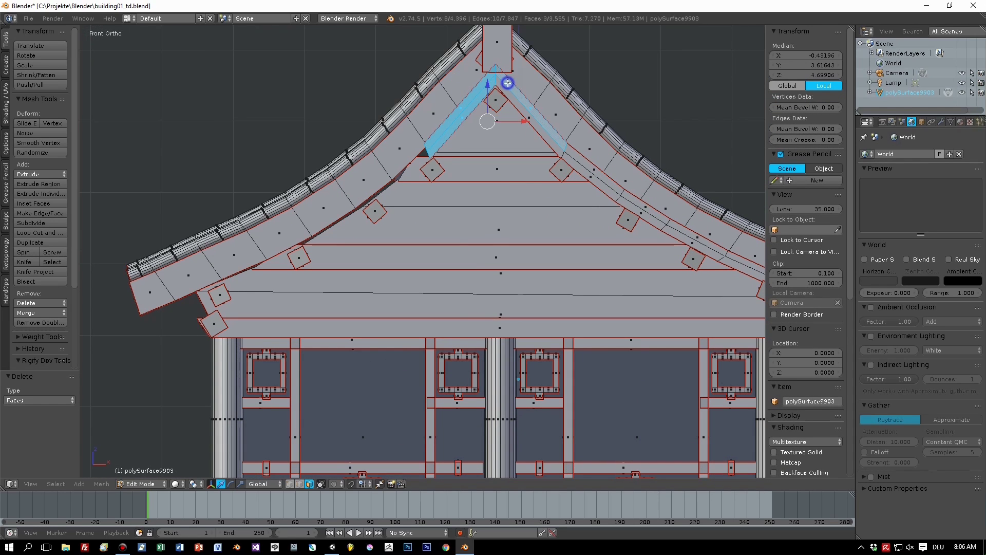
right_click(505, 89, "shift")
right_click(575, 161, "shift")
right_click(576, 165, "shift")
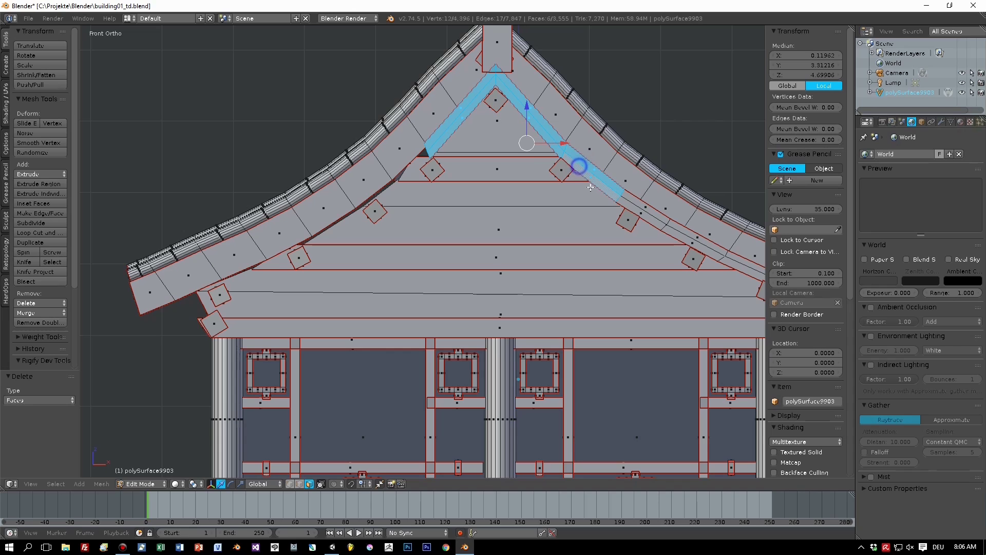
right_click(647, 212, "shift")
right_click(683, 228, "shift")
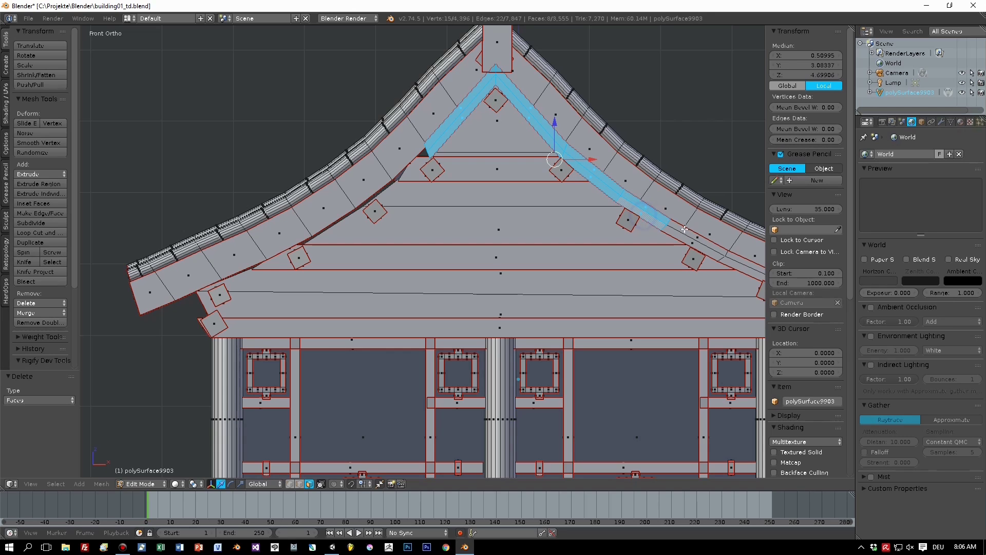
right_click(680, 227, "shift")
right_click(681, 243, "shift")
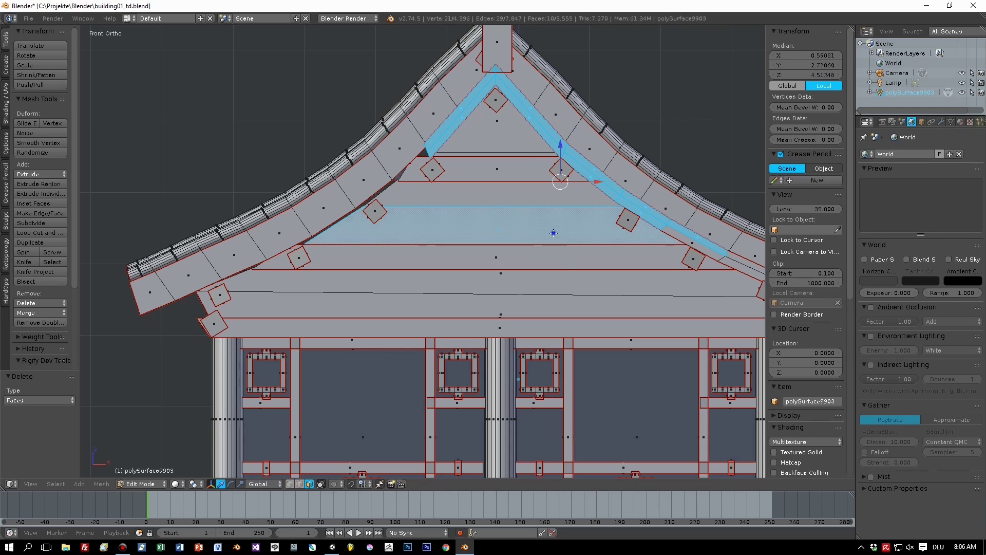
right_click(553, 233, "shift")
middle_click_drag(583, 257, 551, 257)
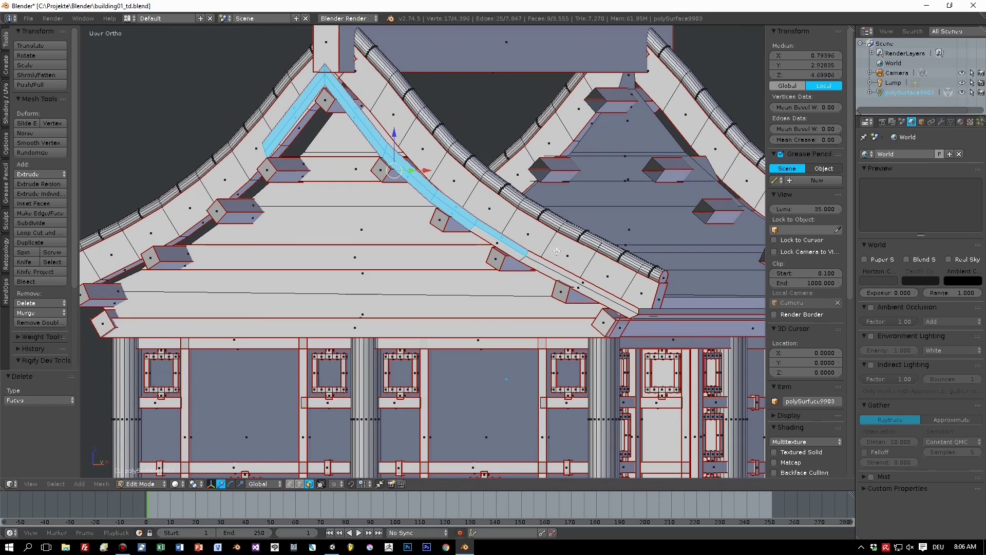
right_click(519, 251, "shift")
right_click(542, 261, "shift")
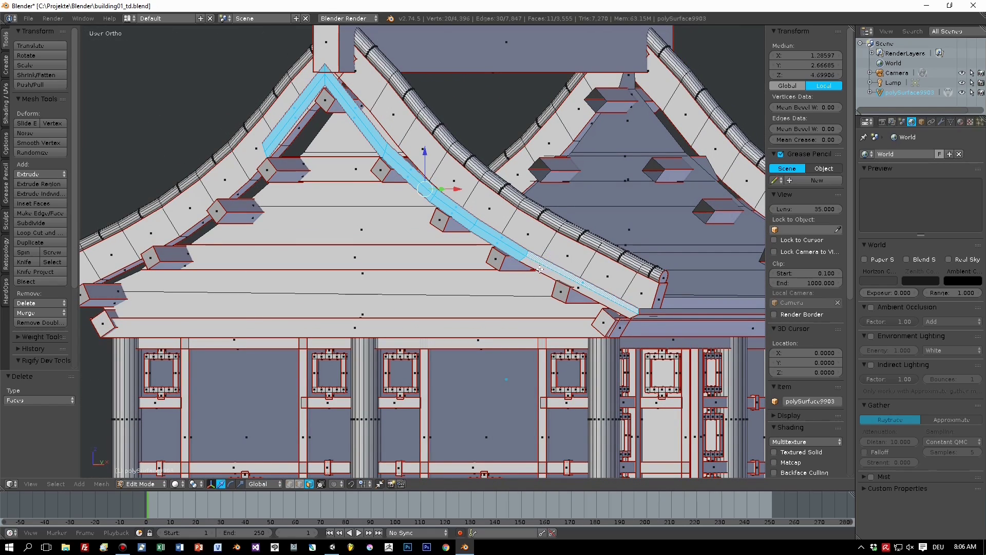
right_click(539, 268, "shift")
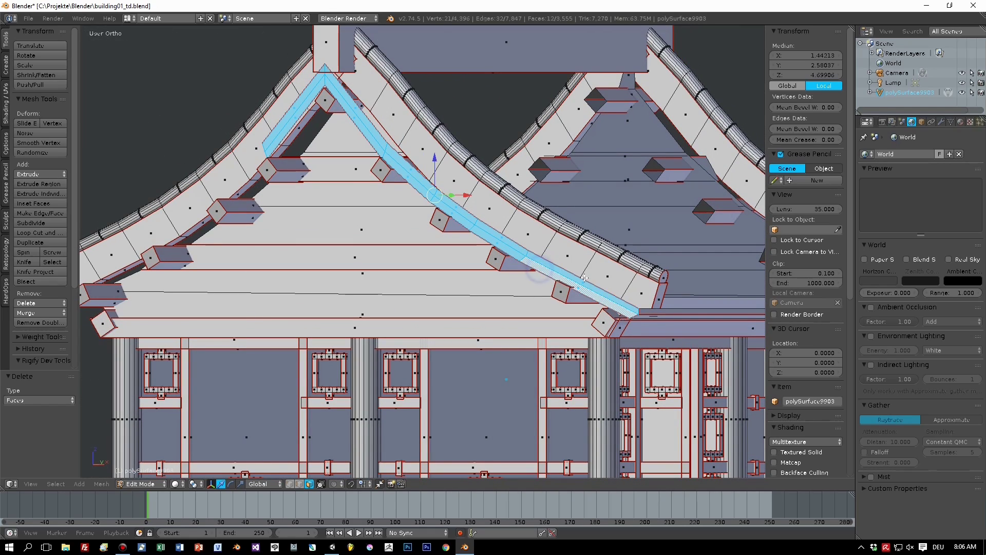
key("x")
left_click(662, 316)
Step: Delete the remaining long leftover face strip along the eave on each of the two long sides of the house
middle_click_drag(663, 315, 679, 335)
right_click(682, 330)
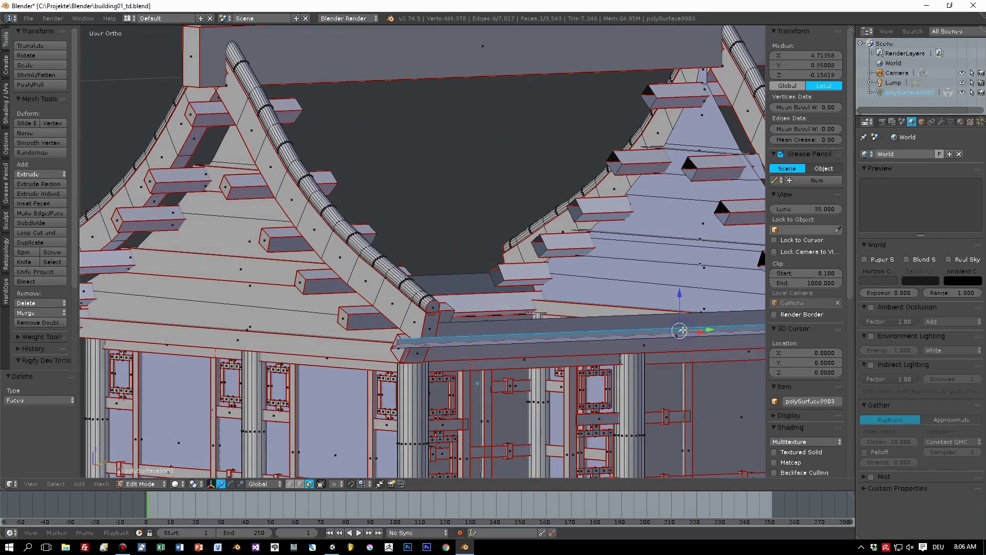
key("x")
left_click(681, 330)
scroll(681, 330, "down", 5)
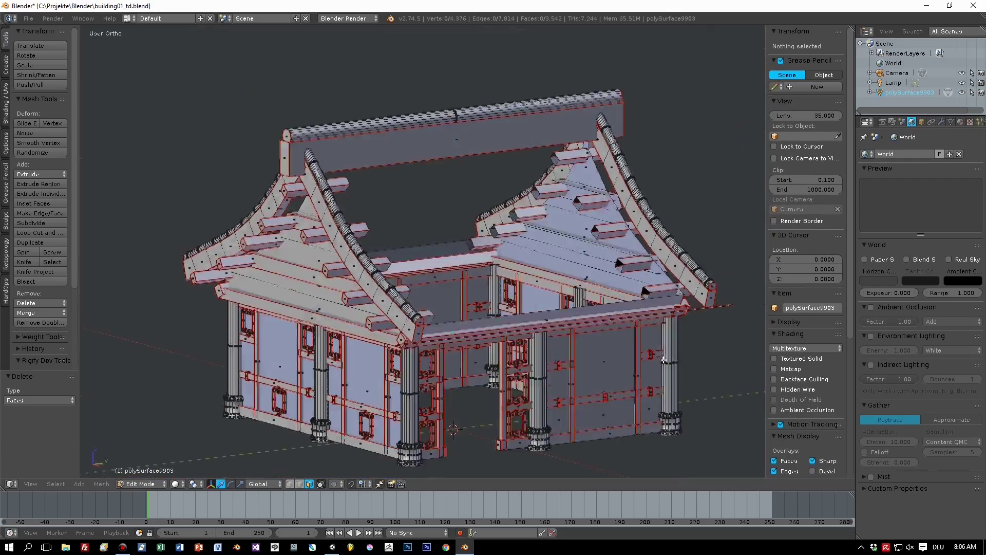
middle_click_drag(682, 330, 709, 401)
right_click(661, 322)
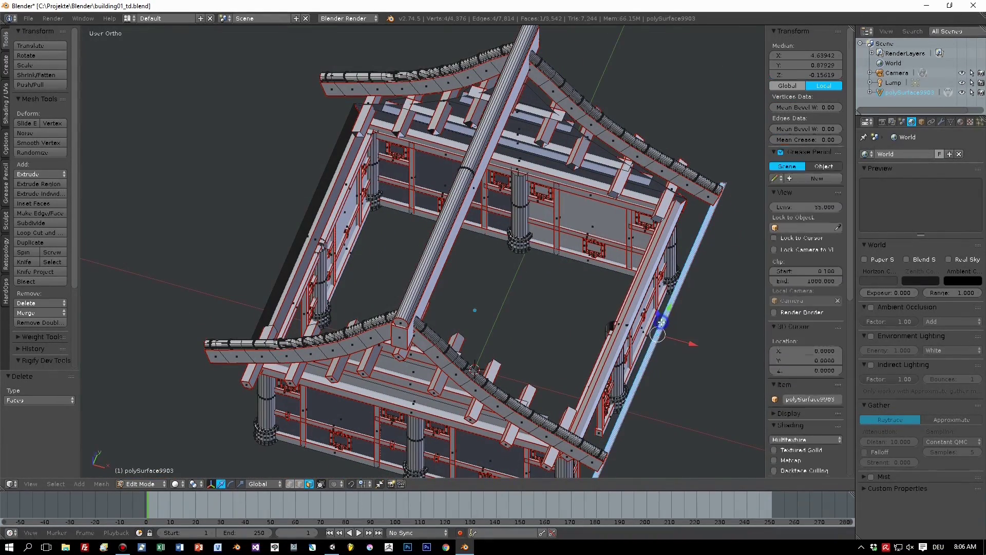
key("x")
left_click(661, 321)
Step: Save the edited house over the existing building01_td.blend file
middle_click_drag(661, 322, 435, 305)
scroll(455, 310, "down", 4)
scroll(455, 310, "up", 2)
scroll(455, 309, "up", 1)
scroll(435, 305, "down", 5)
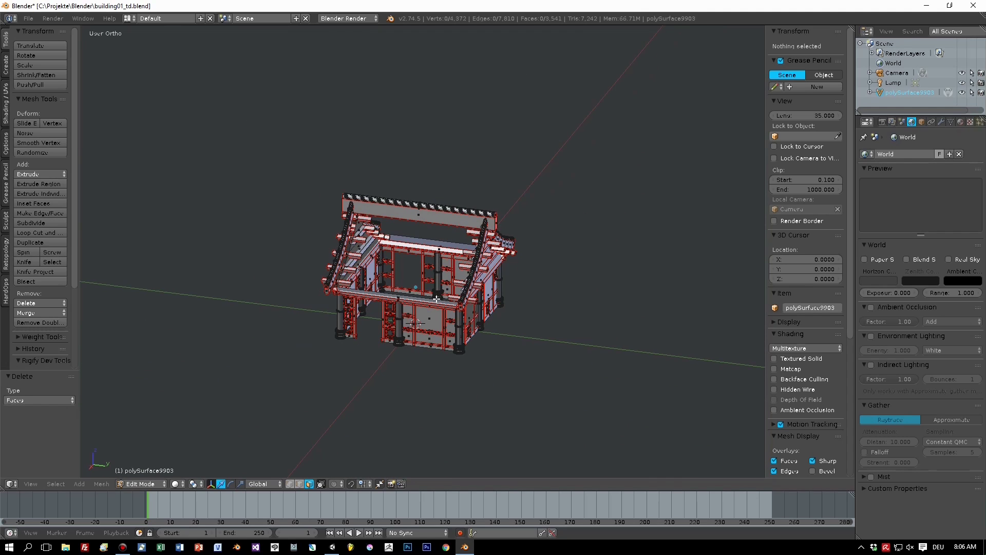
scroll(436, 299, "up", 2)
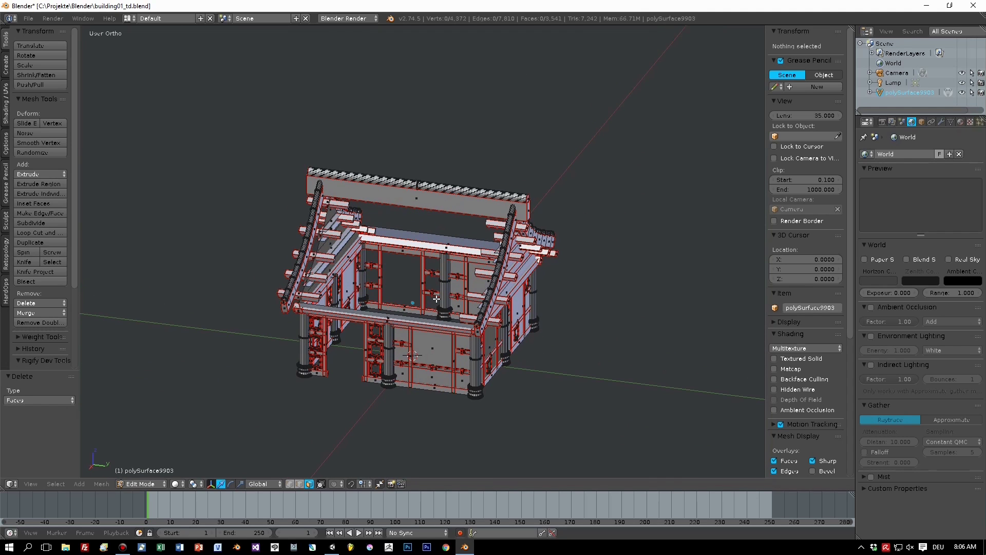
key("ctrl+s")
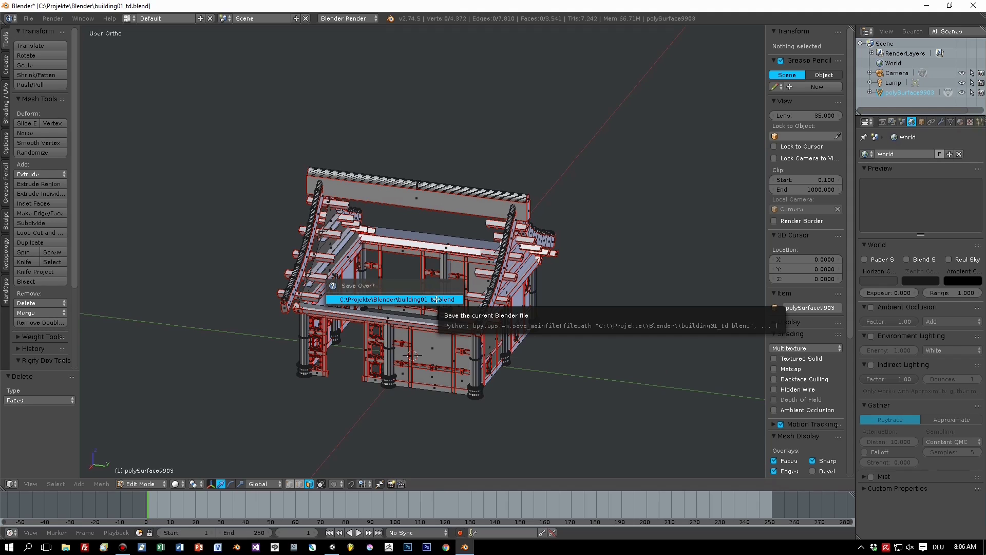
left_click(408, 303)
Step: Return the house mesh to Object Mode and save the file again
scroll(411, 302, "down", 3)
key("Tab")
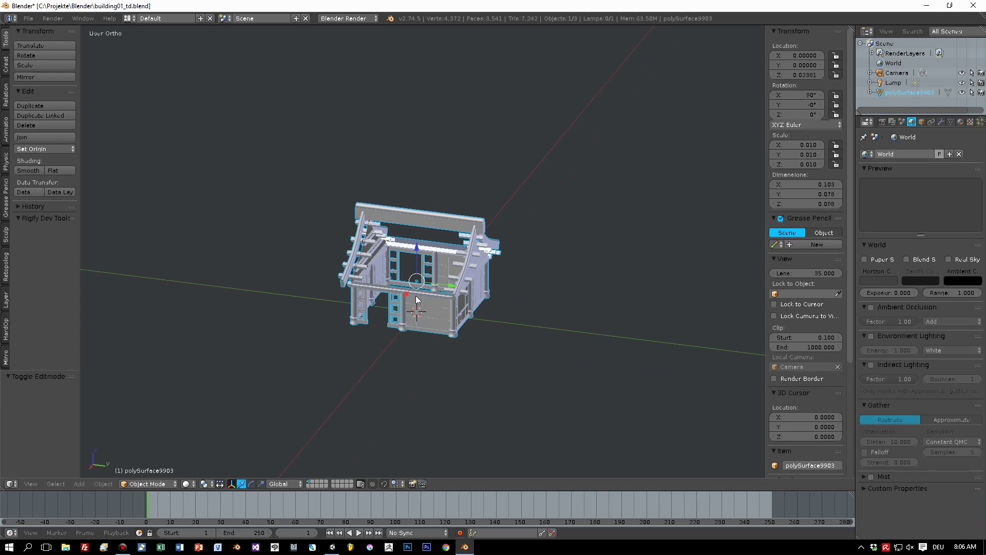
middle_click_drag(416, 299, 391, 272)
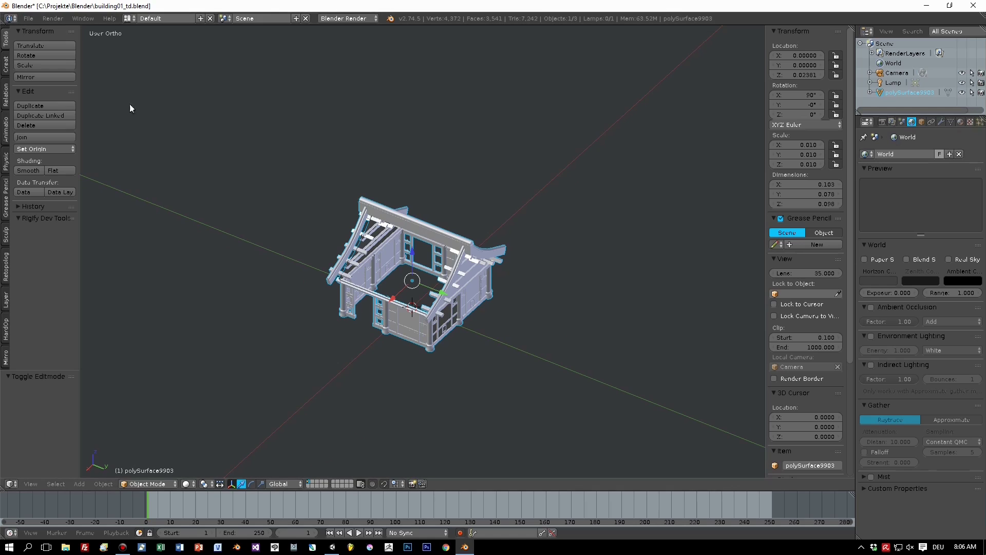
key("ctrl+s")
left_click(242, 168)
Step: Export the house as building01_td.fbx with only Mesh objects included, into the Unity project's Asian Far East Environment\Models folder
left_click(30, 19)
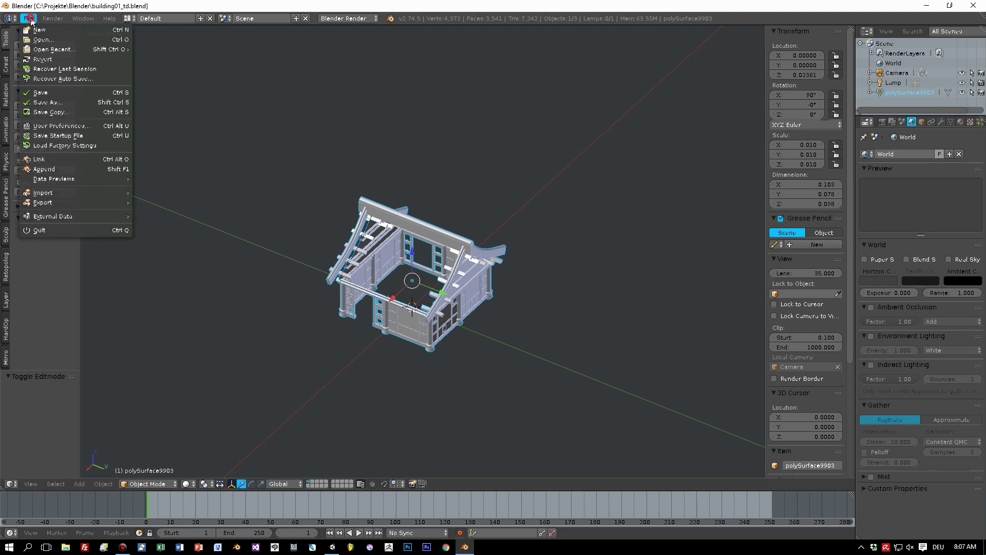
mouse_move(60, 202)
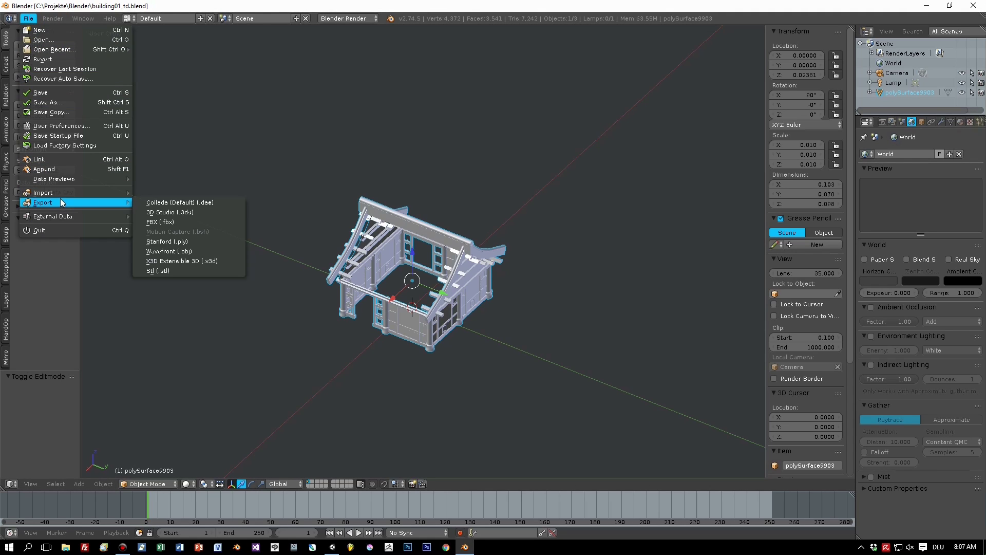
left_click(34, 19)
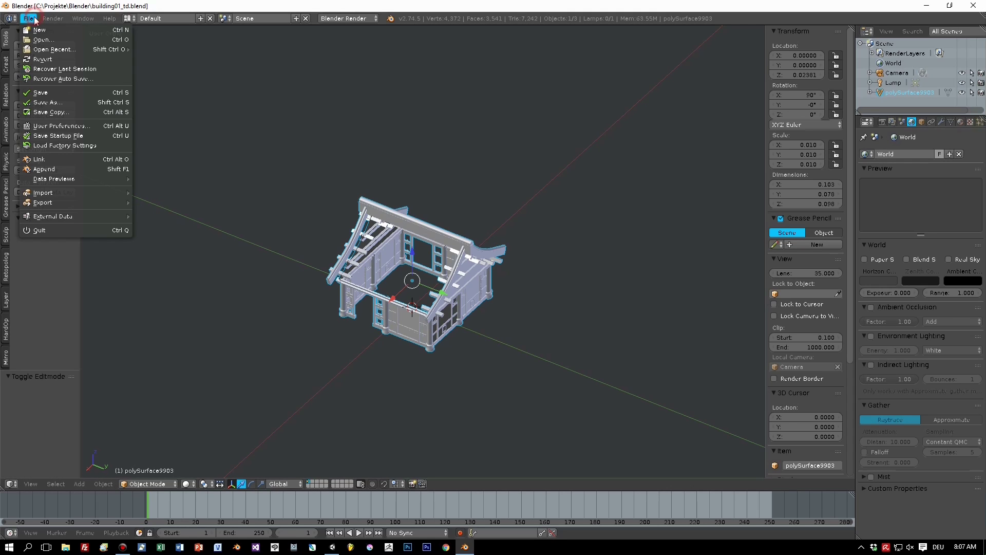
mouse_move(103, 204)
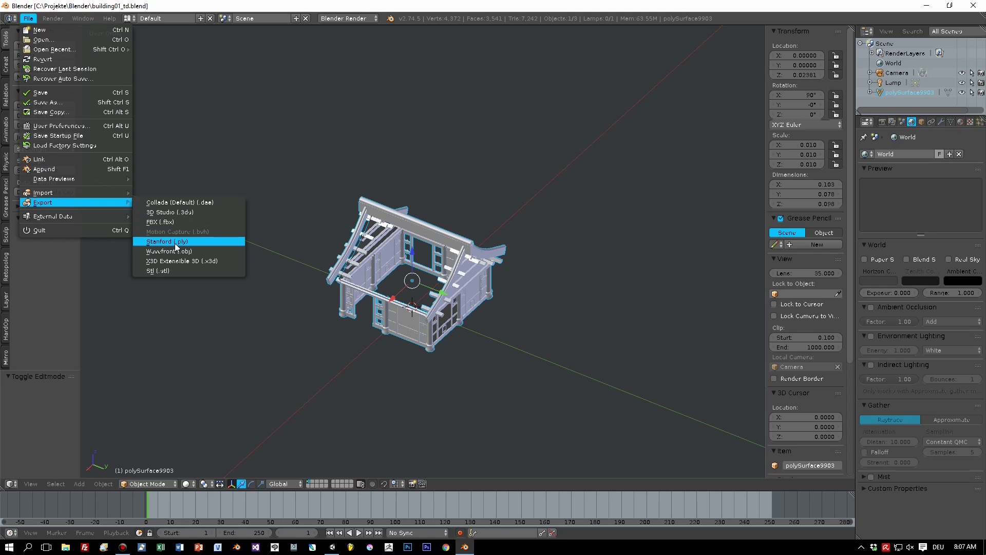
left_click(166, 222)
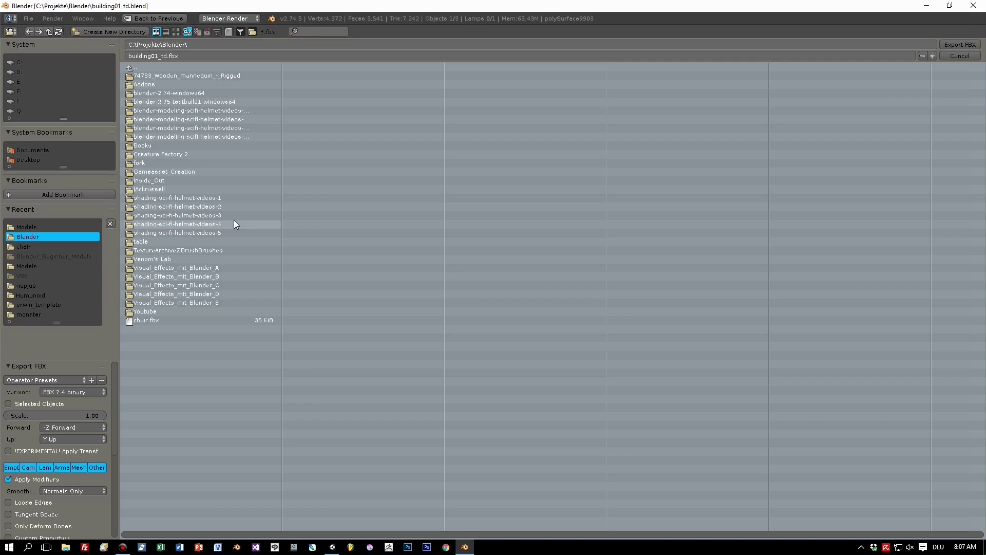
left_click(62, 467)
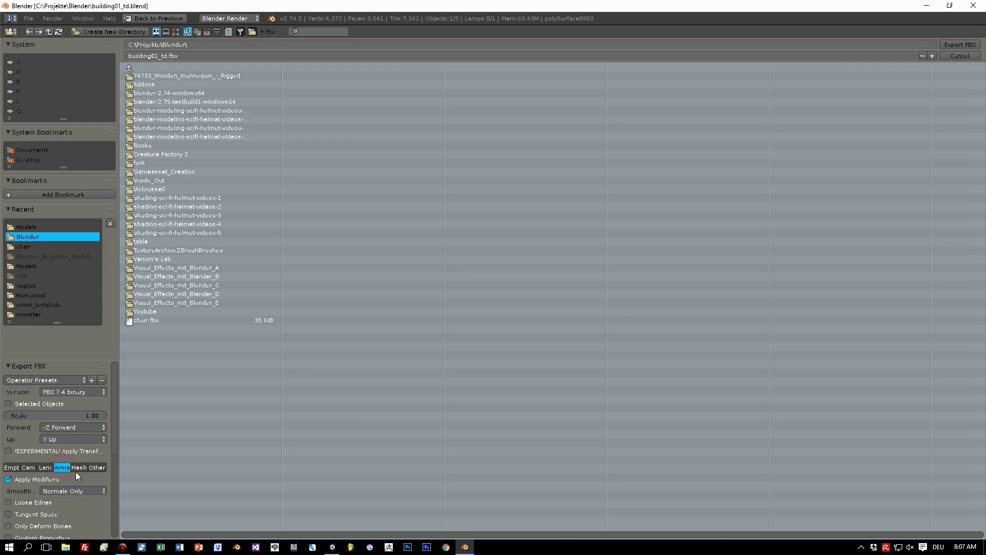
left_click(77, 467)
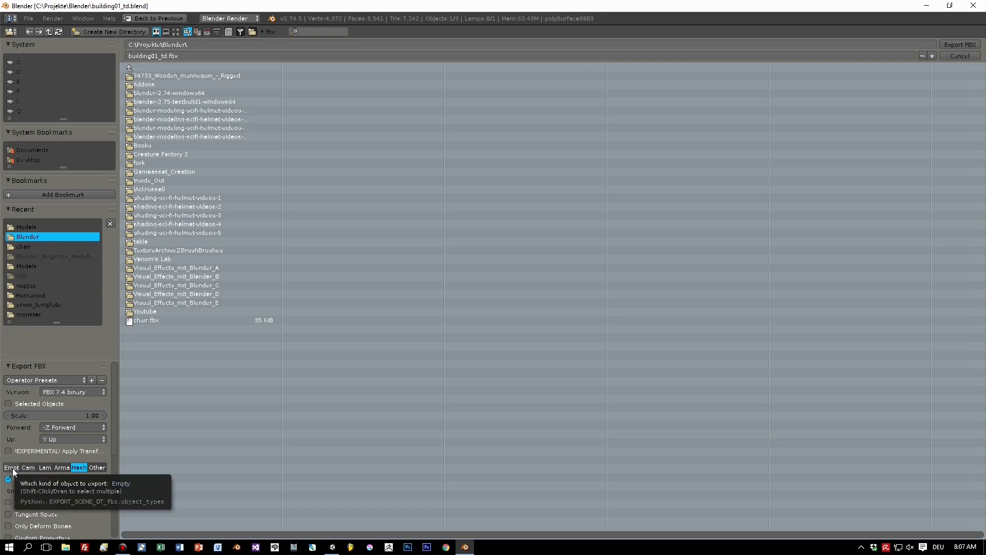
left_click(28, 225)
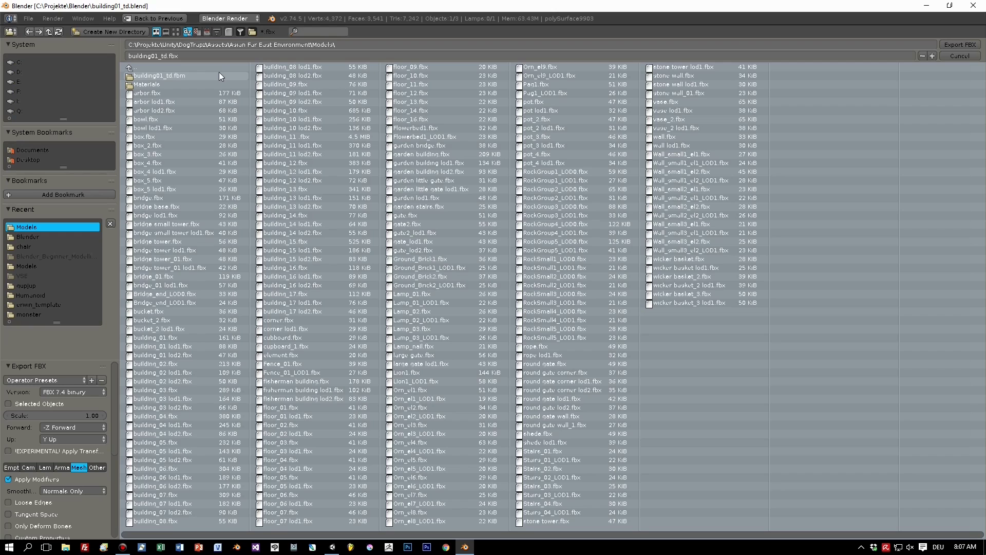
left_click(956, 46)
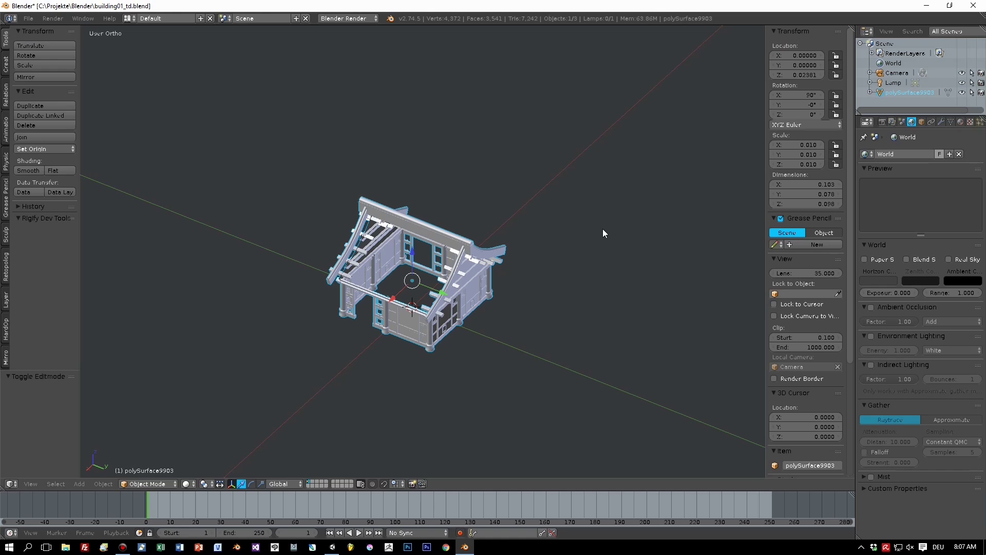
Step: Switch to Unity and place the building01_td model from the Models folder on the grass in the Level3 scene, near the player
scroll(601, 229, "down", 2)
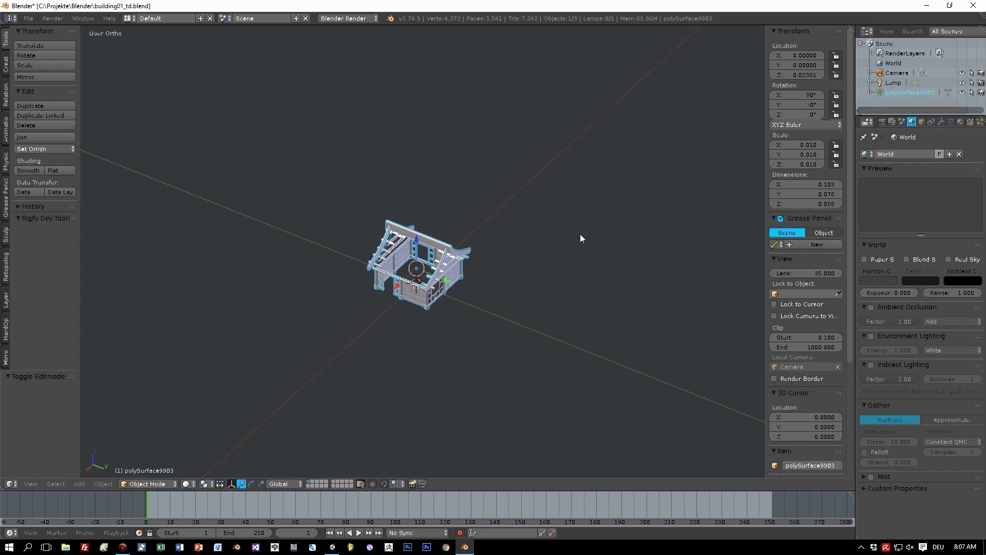
scroll(580, 235, "up", 3)
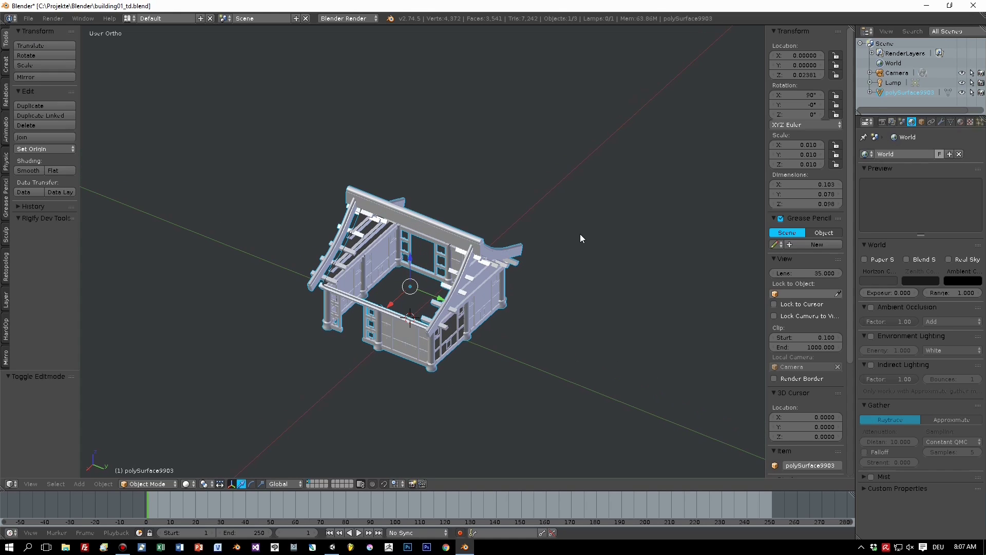
left_click(333, 548)
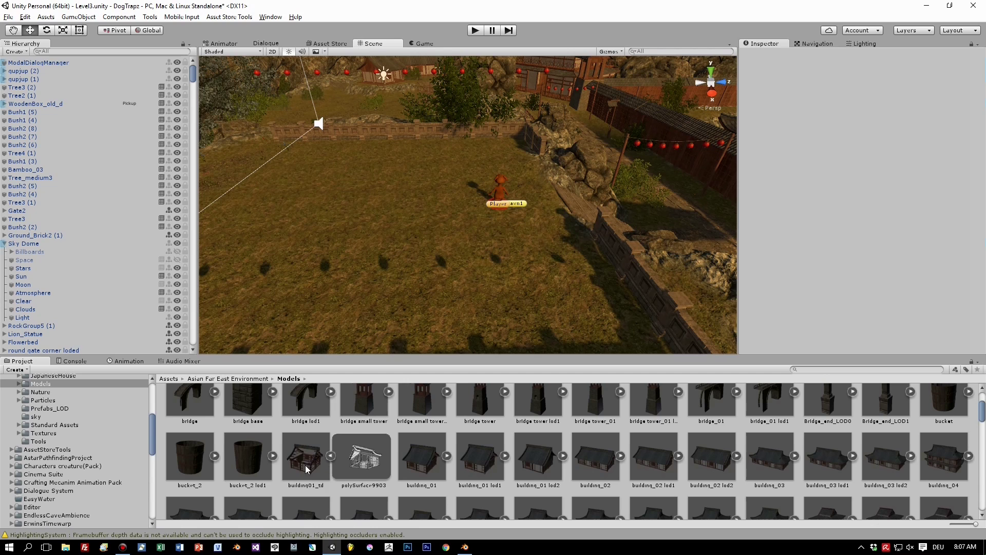
left_click(307, 469)
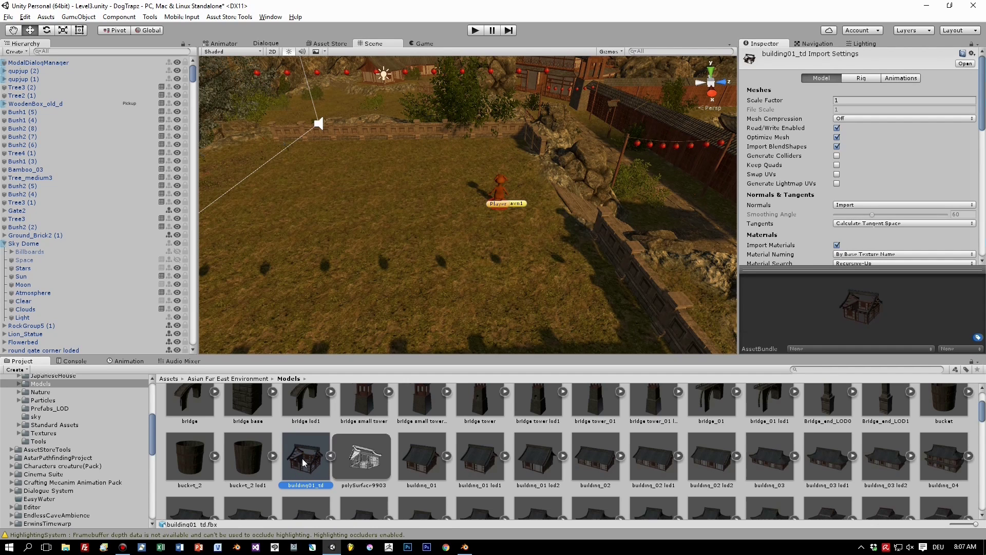
left_click_drag(339, 346, 369, 145)
left_click_drag(459, 236, 23, 211, "alt")
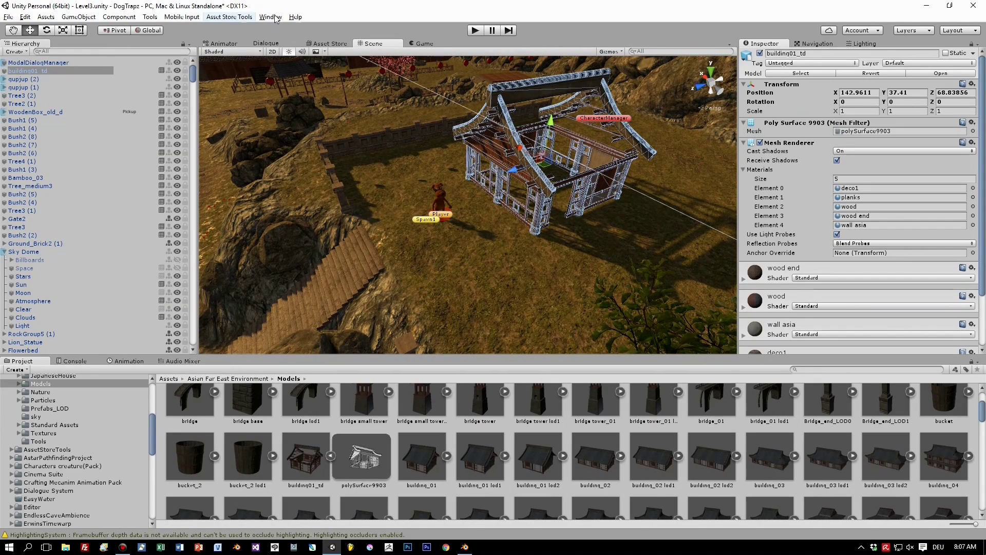
Step: Play-test the level by walking the character into the roofless house and rotating the camera around it, and end the test
left_click(475, 30)
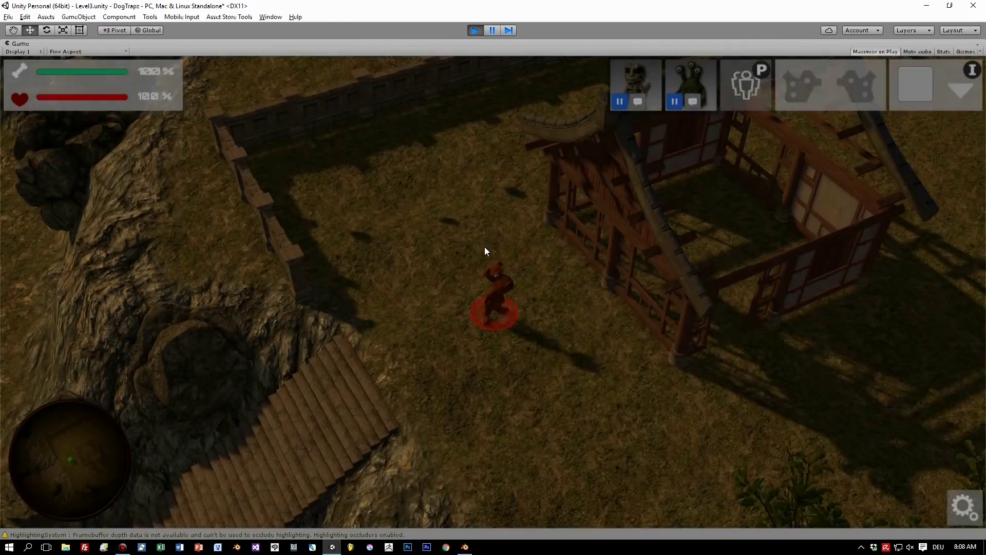
key("d")
key("w")
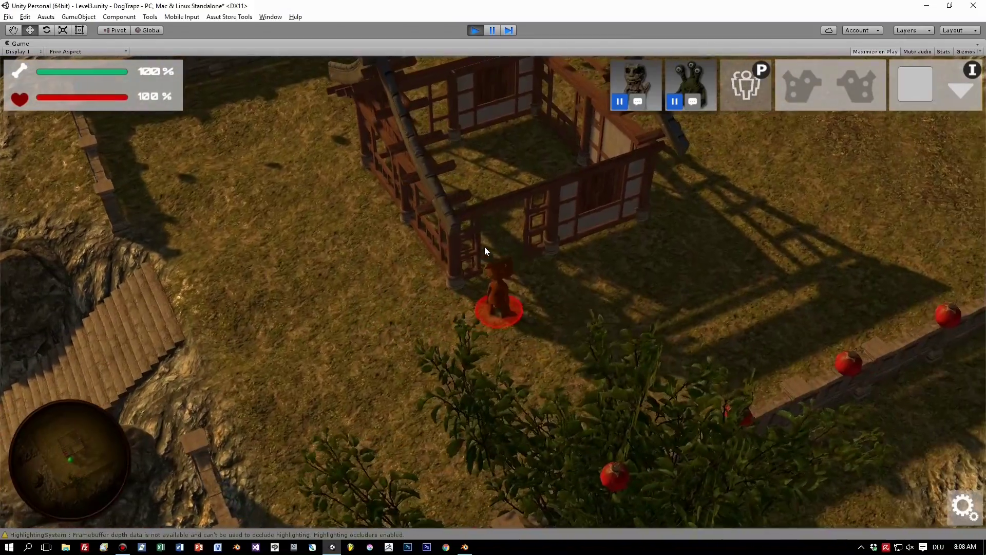
right_click_drag(544, 249, 534, 247)
key("d")
key("w")
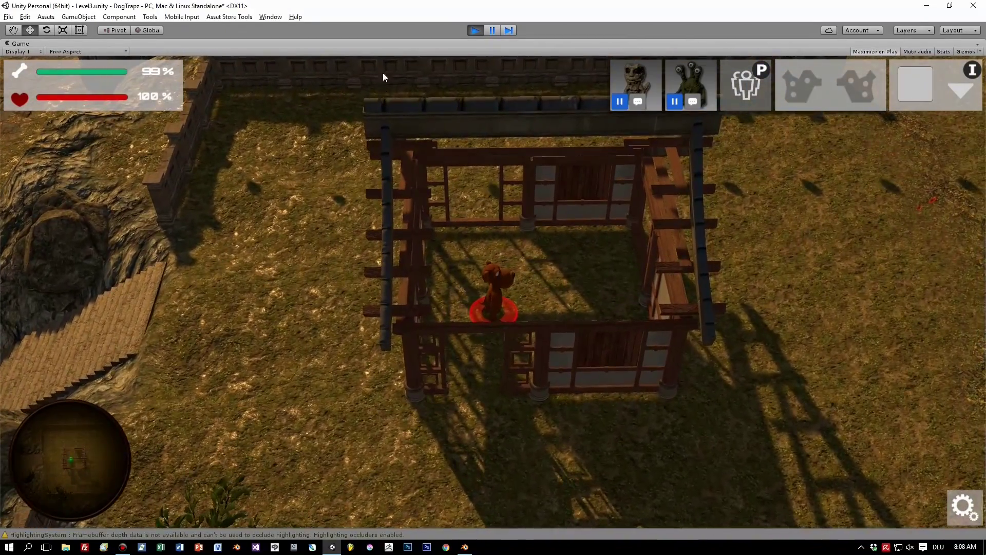
left_click(474, 30)
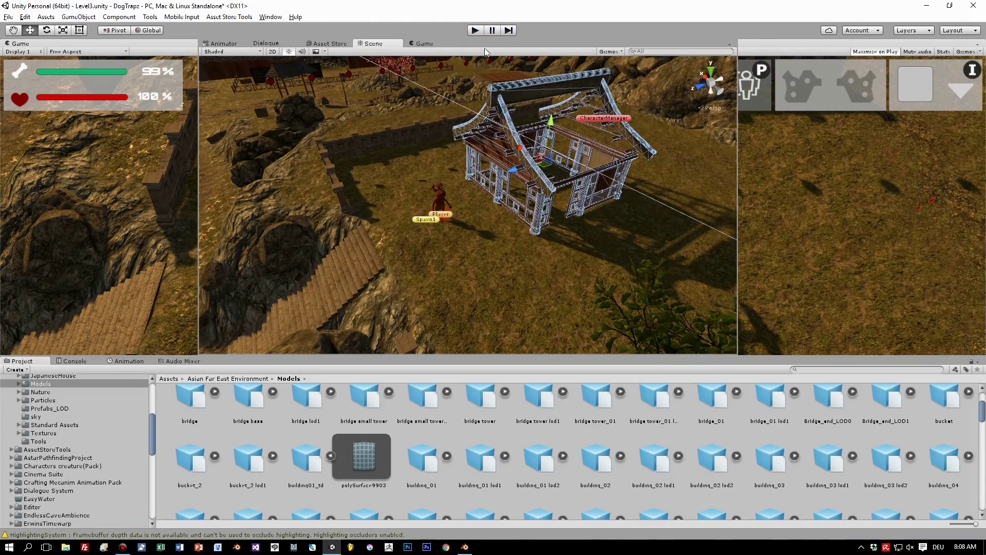
Step: Scale the building01_td house uniformly to about 1.43 and raise it to Y 38.24
left_click(64, 29)
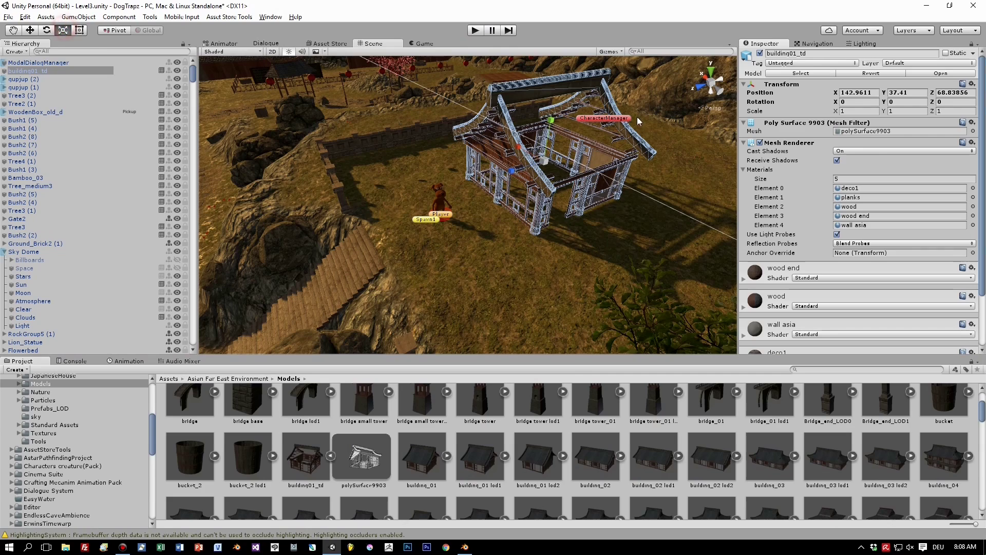
left_click_drag(552, 162, 574, 176)
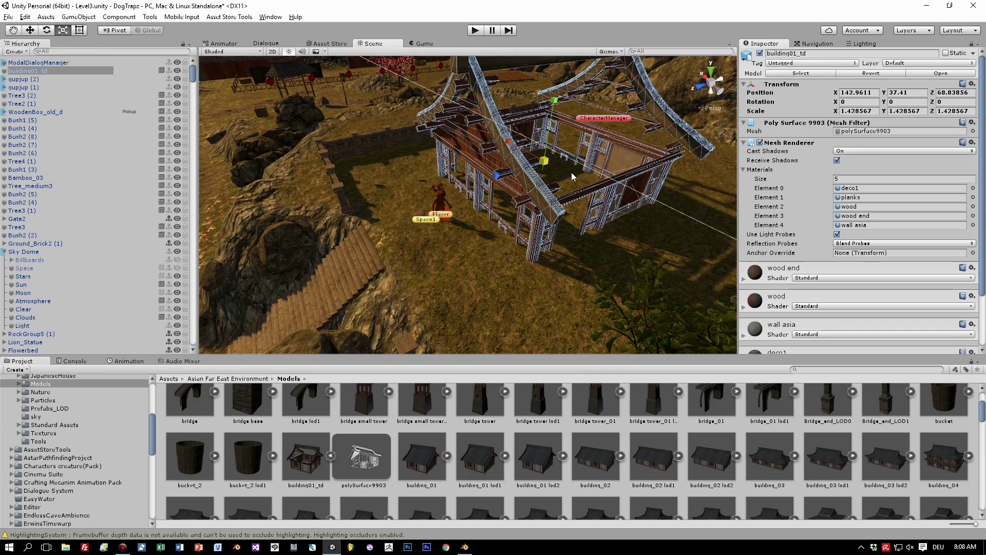
left_click(30, 30)
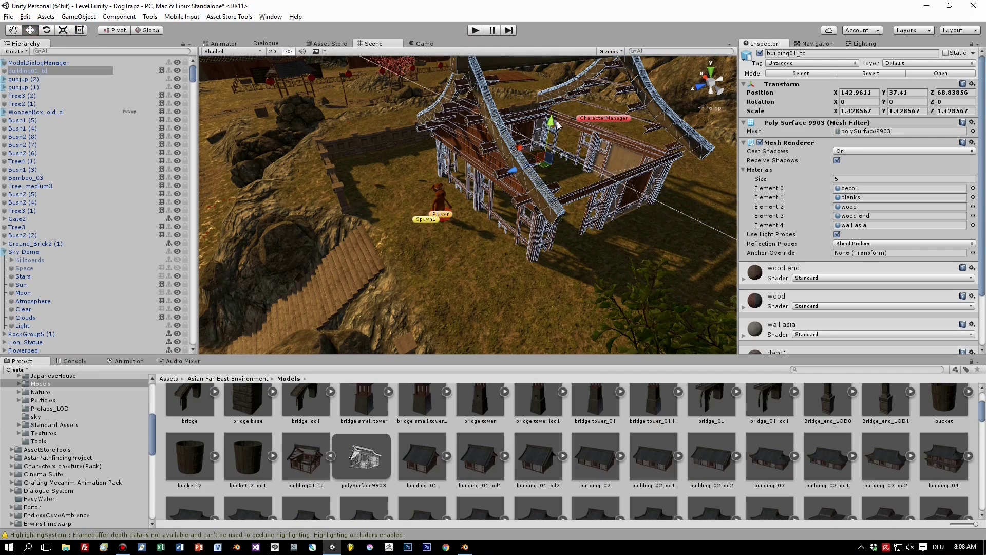
left_click_drag(553, 128, 547, 116)
Step: Place the floor_05 lod1 model beneath the house, scale it uniformly to about 1.14 and align it with the walls at Z 67.43
scroll(603, 435, "down", 2)
scroll(603, 436, "down", 6)
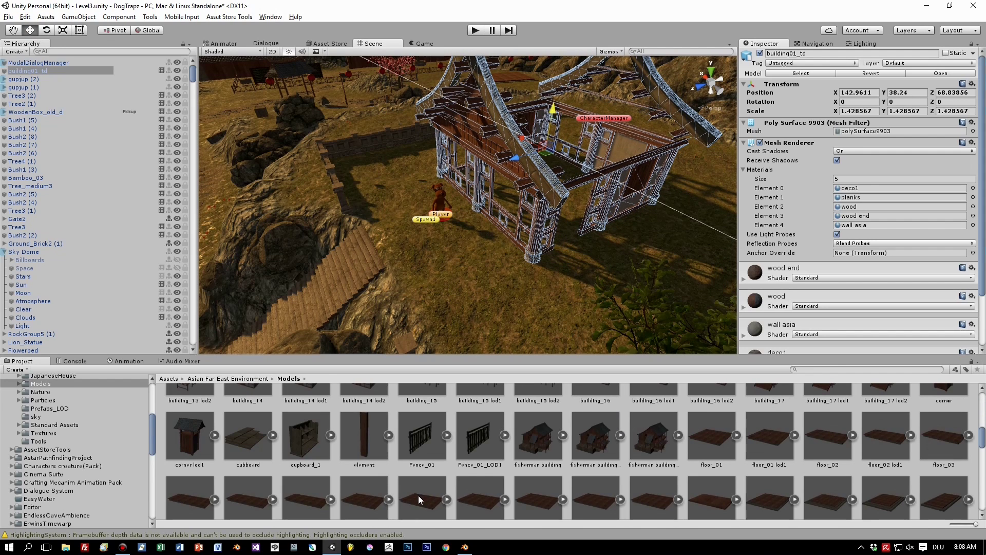
left_click_drag(414, 499, 546, 197)
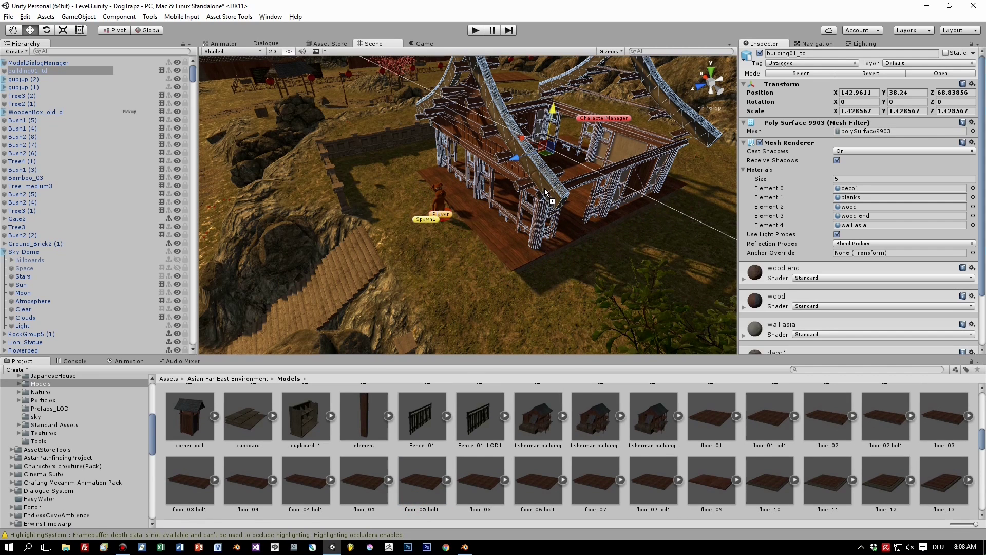
left_click_drag(546, 193, 648, 252)
left_click_drag(462, 126, 458, 136)
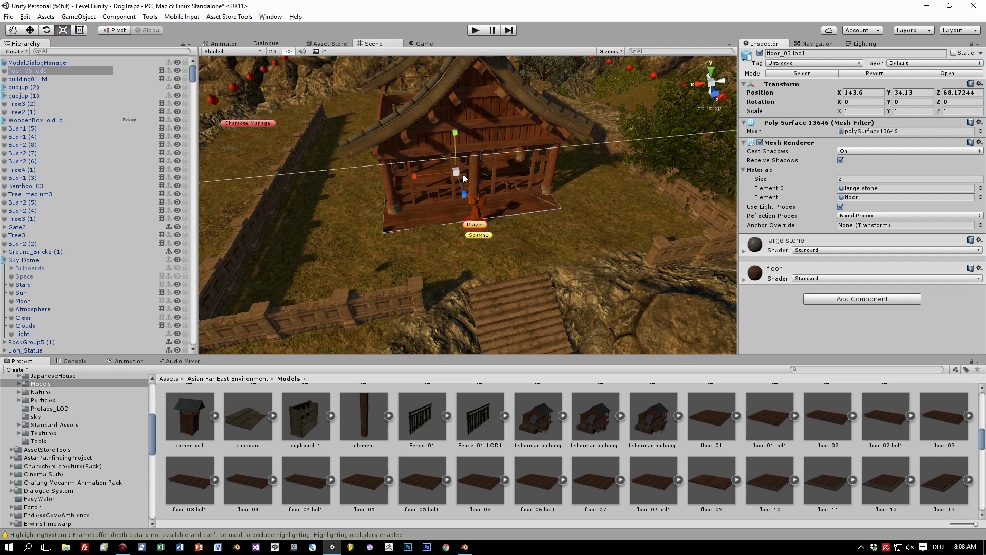
left_click_drag(551, 212, 288, 220, "alt")
scroll(461, 229, "down", 3)
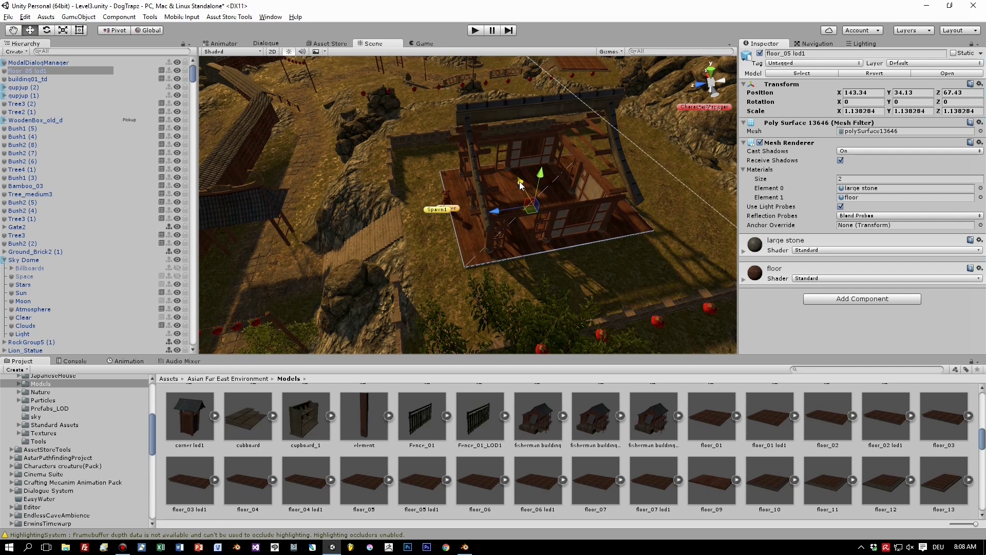
Step: Move the house and its floor together along Z, away from the player, bringing the house to Z 62.31
left_click(486, 113, "shift")
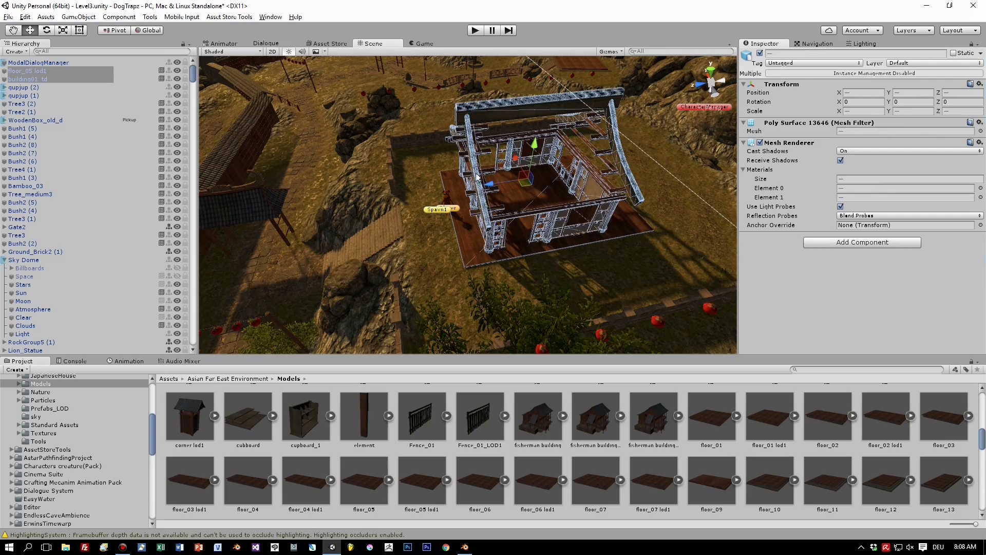
left_click_drag(476, 177, 544, 188)
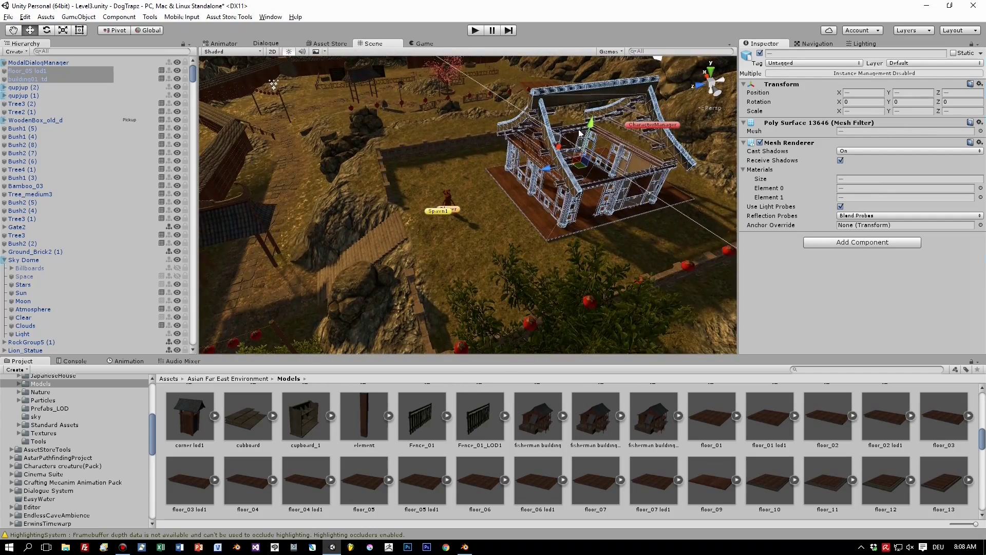
Step: Add a Mesh Collider component to the building01_td house
left_click(577, 100)
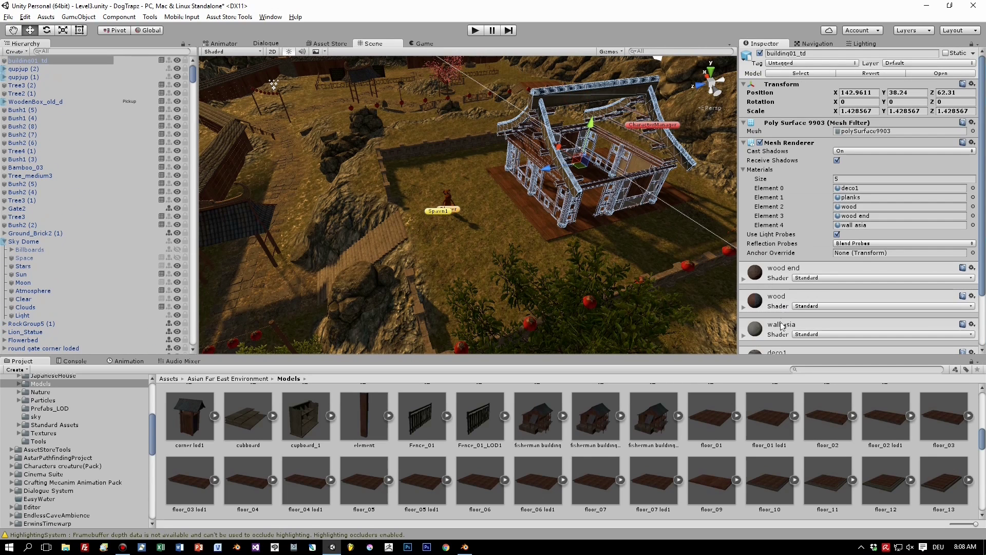
scroll(872, 280, "down", 3)
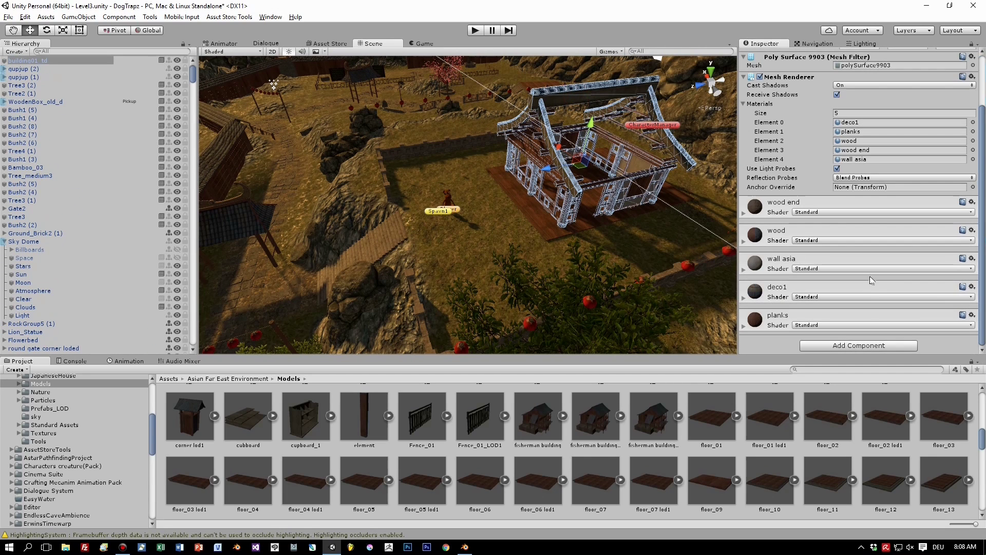
left_click(846, 351)
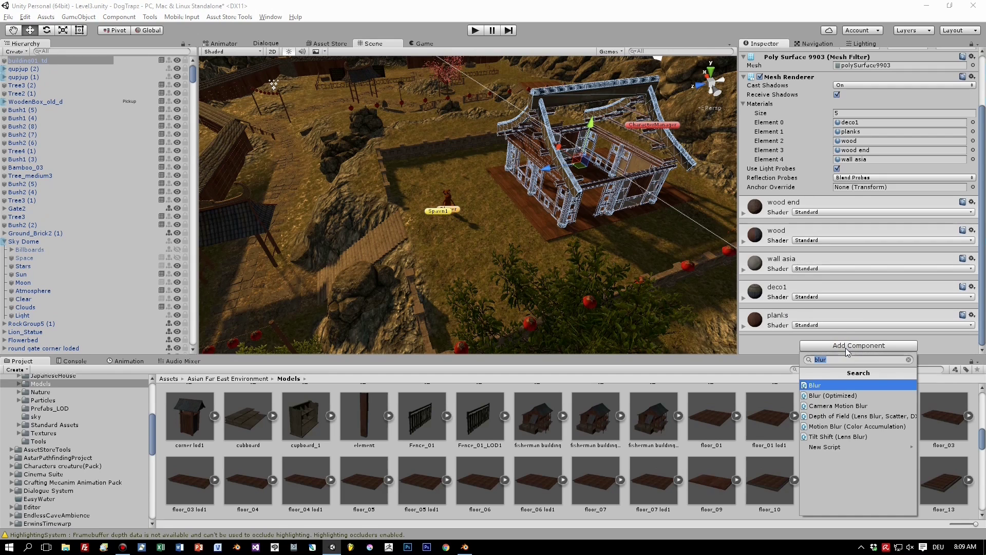
type("mesh")
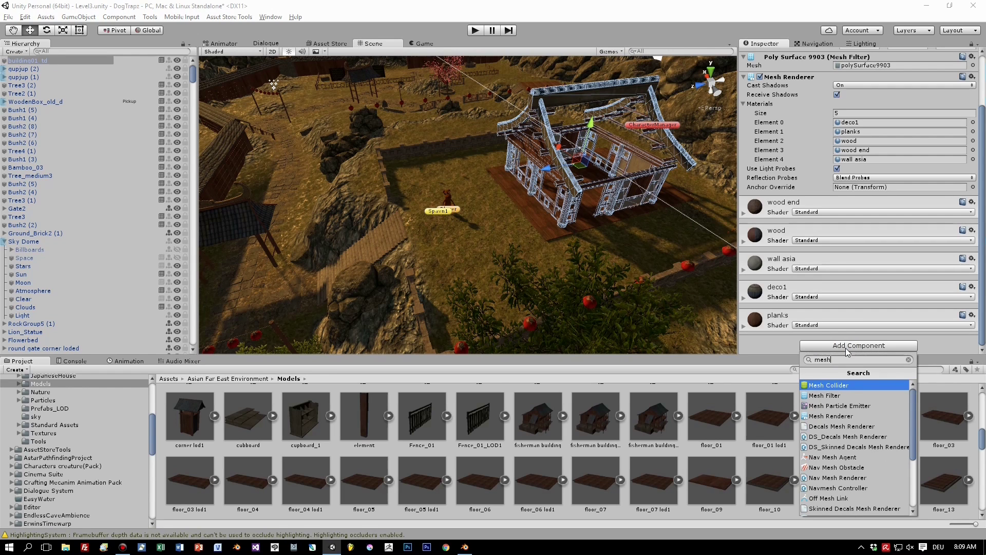
left_click(832, 385)
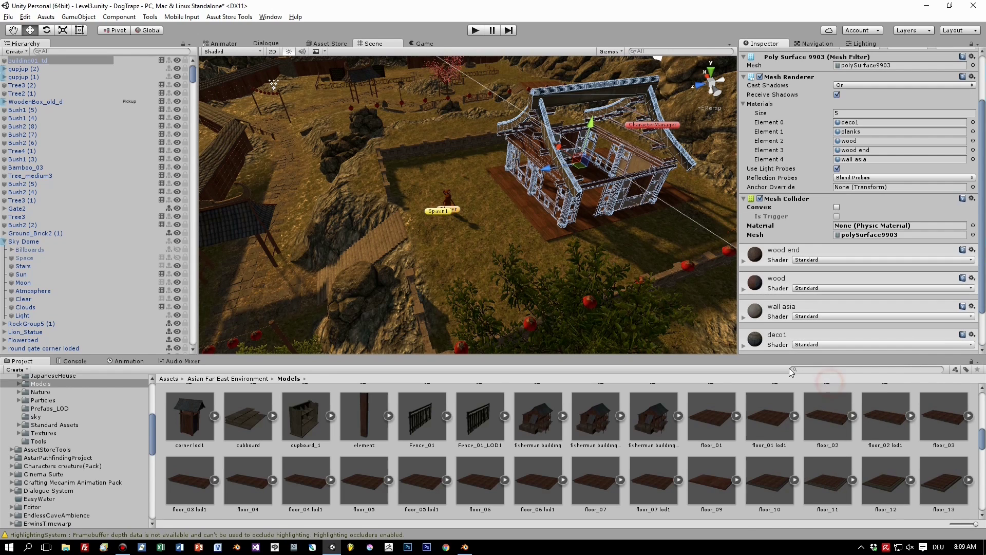
Step: Add a collider component to the floor_05 lod1 floor under the house
left_click(550, 236)
left_click(550, 236)
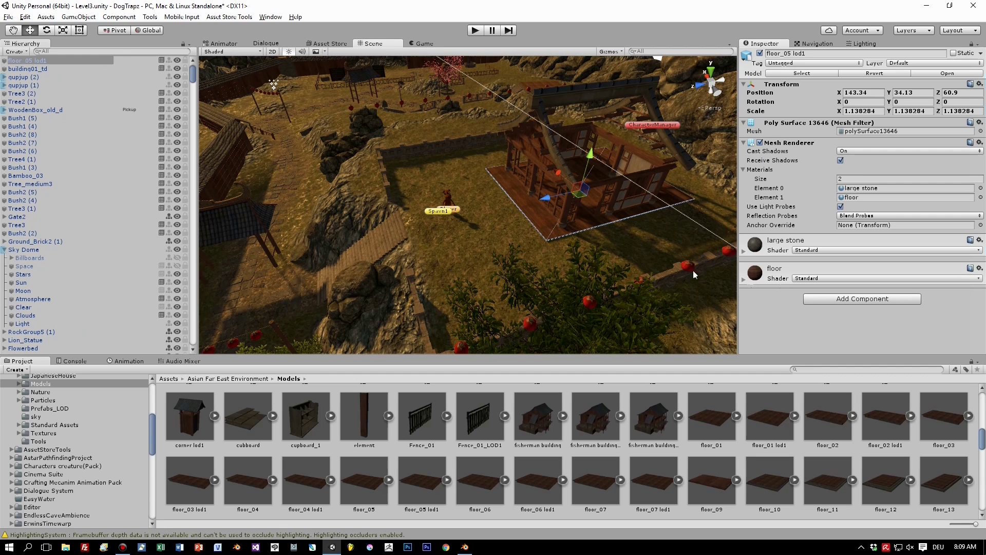
left_click(833, 299)
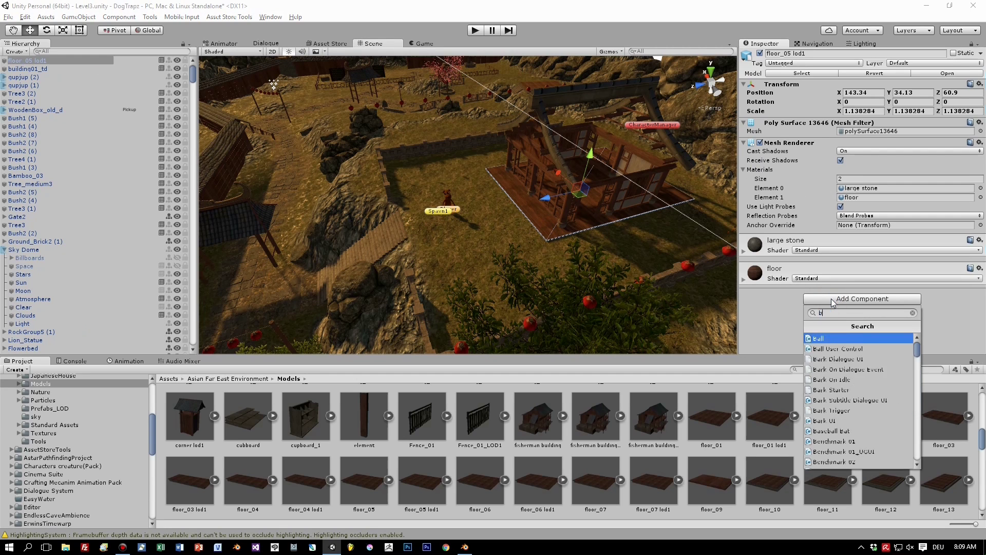
left_click(835, 338)
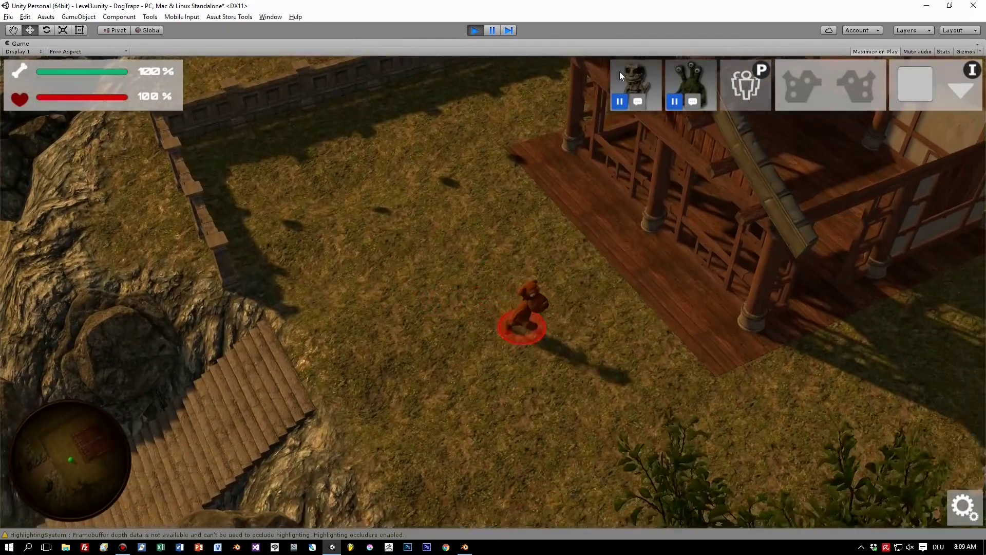
Step: Play-test the level by walking the character into the house and around on its wooden floor to check the colliders
key("s")
key("w")
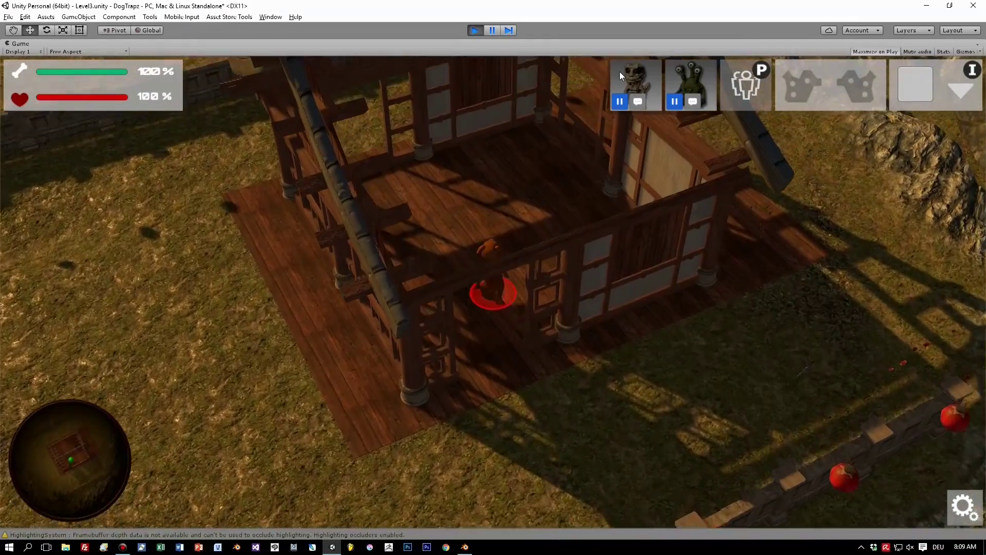
key("d")
right_click_drag(619, 72, 644, 145)
key("a")
key("w")
key("d")
key("s")
key("a")
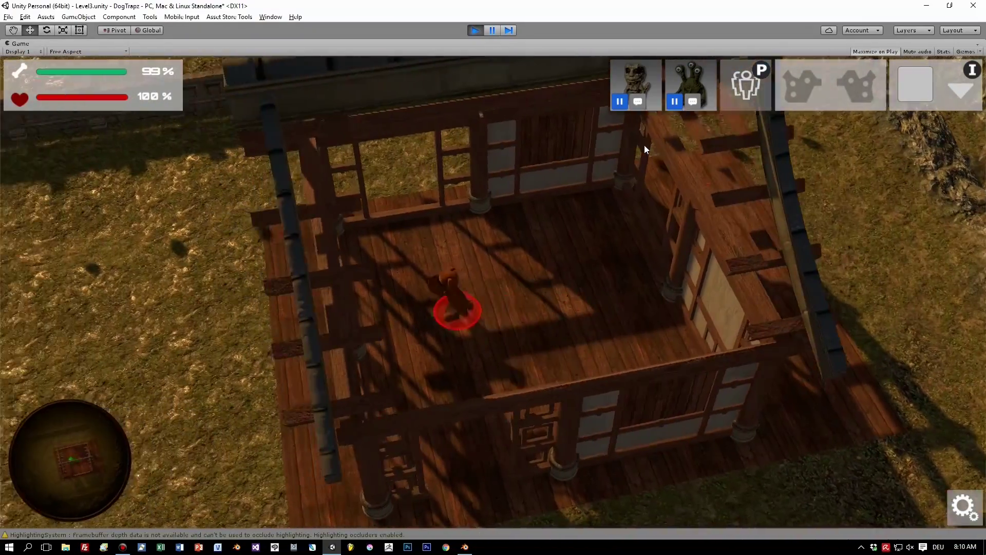
Step: Walk the character out of the house and around its outside while rotating the camera to inspect the building
key("s")
key("s")
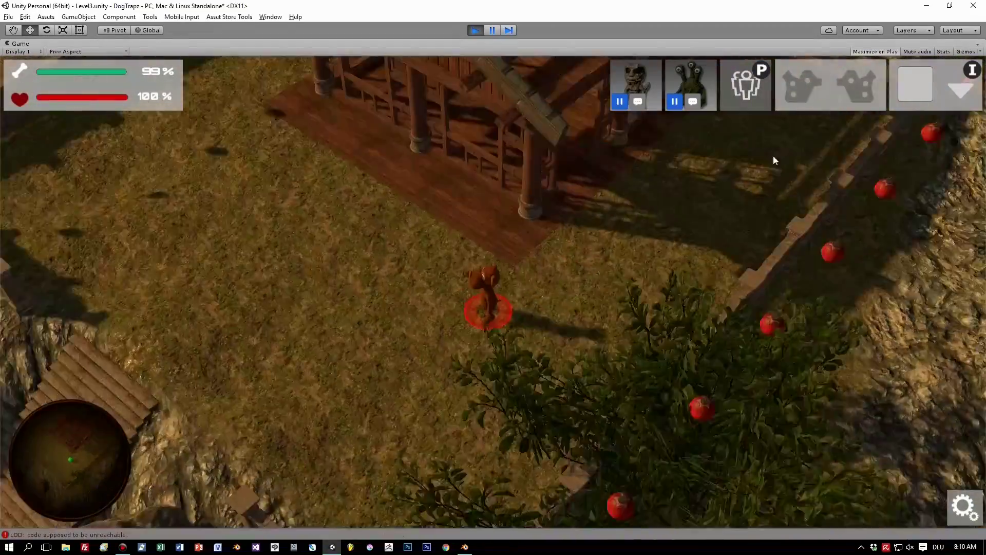
right_click_drag(773, 157, 821, 157)
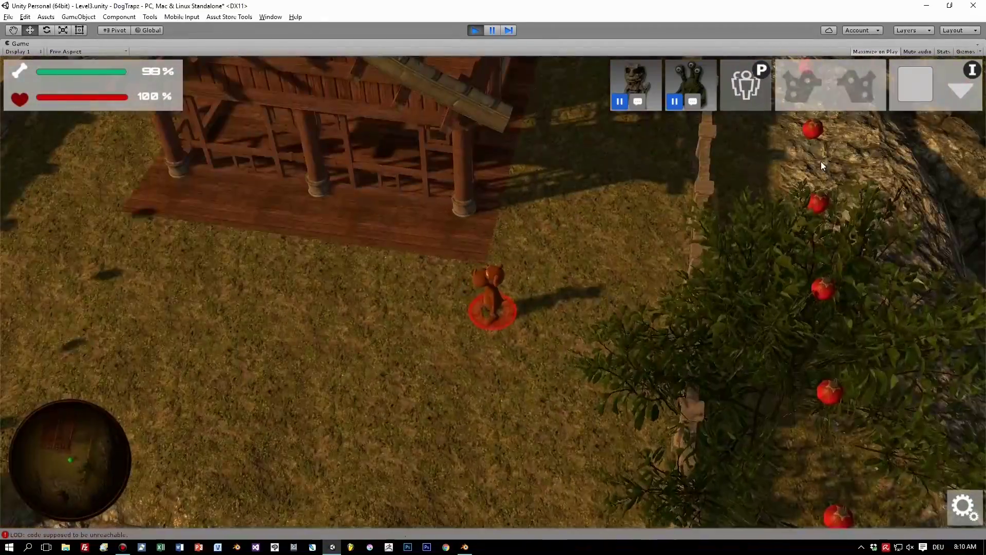
key("a")
key("d")
key("a")
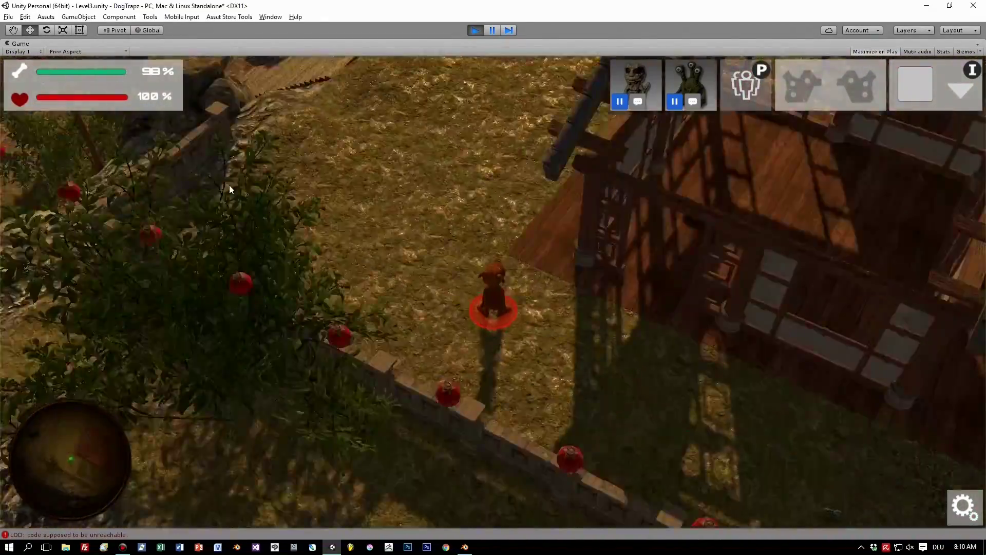
right_click_drag(229, 185, 220, 179)
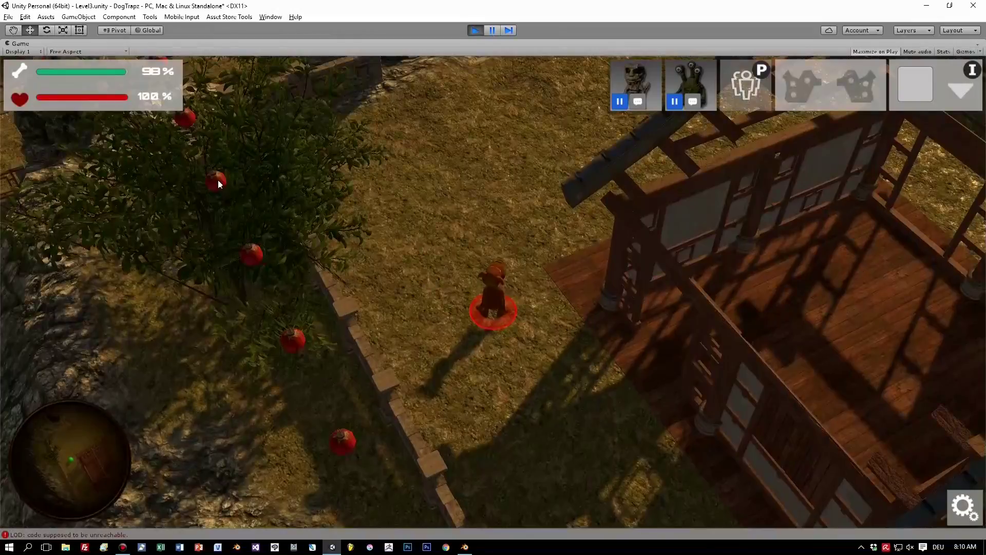
Step: Walk the character back into the house and along its inner walls, viewing the interior from the opposite side
key("s")
key("w")
key("d")
key("d")
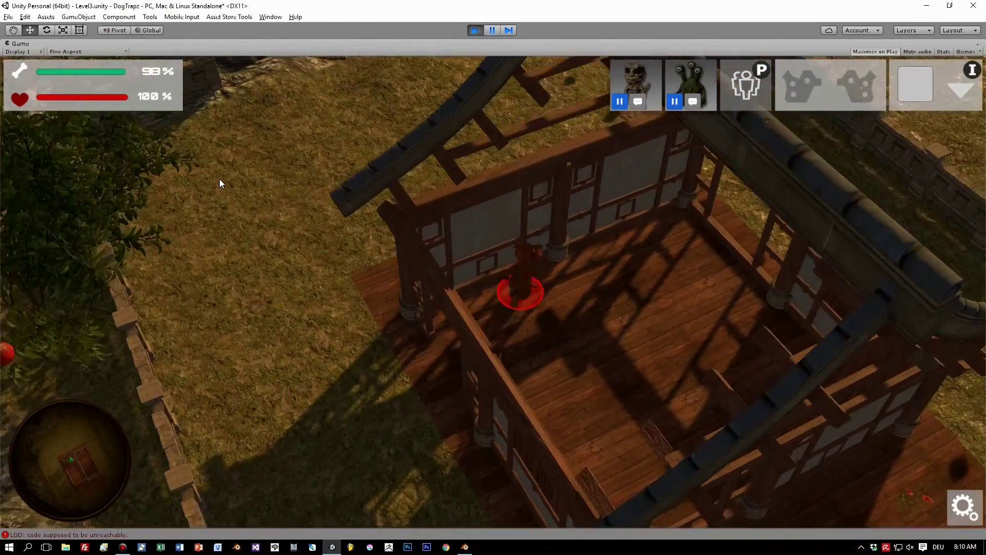
right_click_drag(278, 179, 233, 181)
key("a")
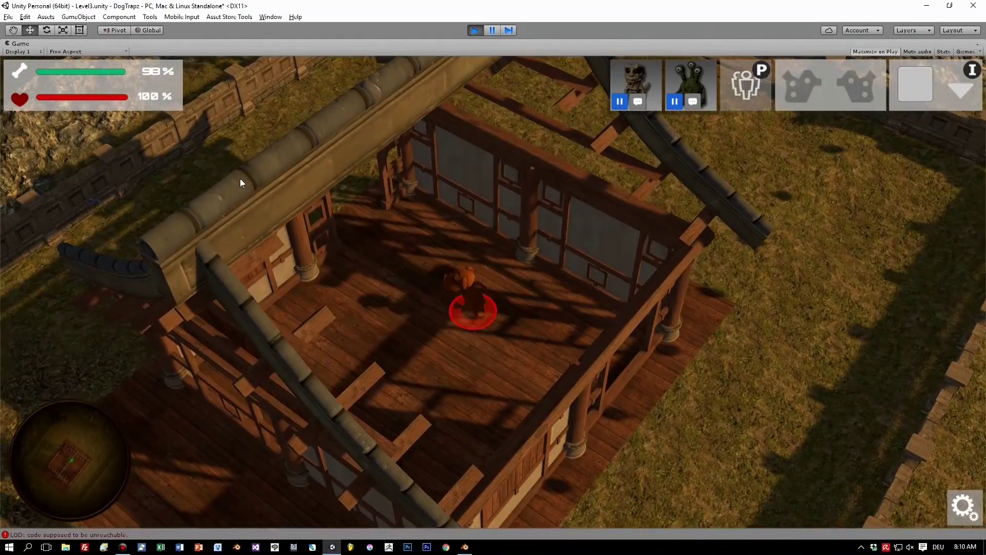
key("d")
key("w")
key("a")
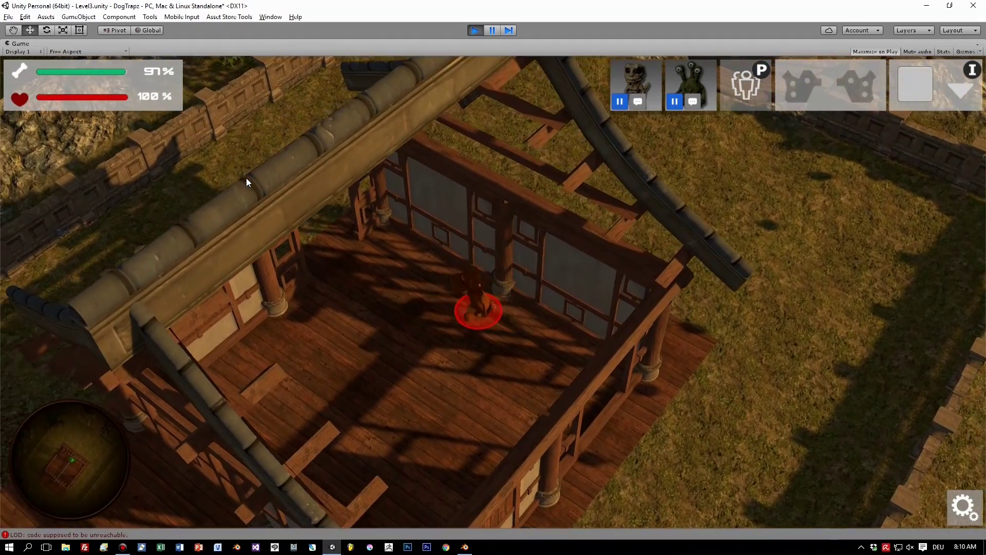